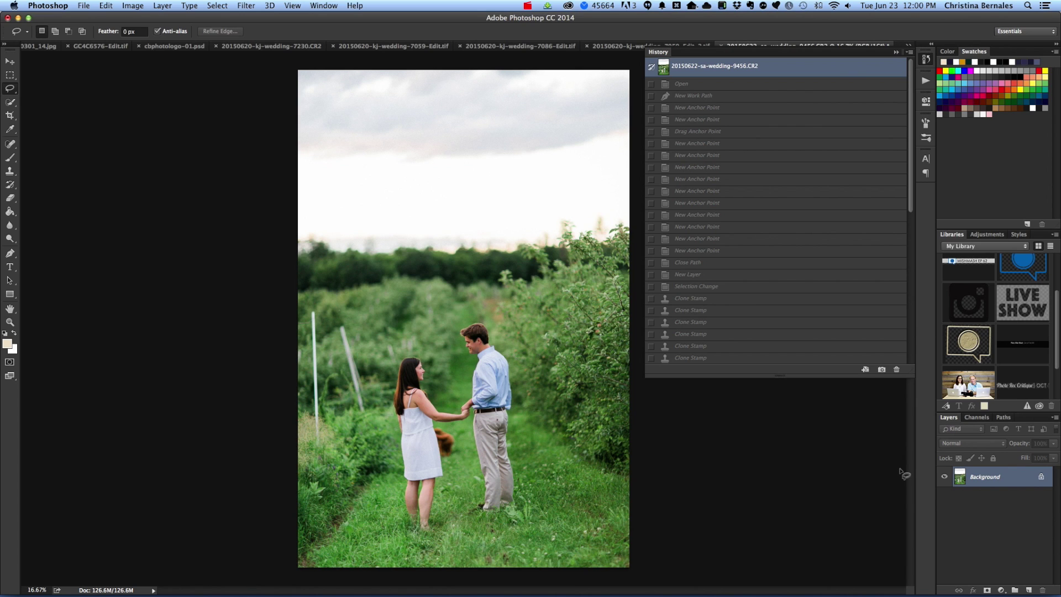
Revert the photo to its original opened snapshot in History, leaving only Background, then close History
{"action": "scroll", "coordinate": [815, 334], "scroll_direction": "down", "scroll_amount": 10}
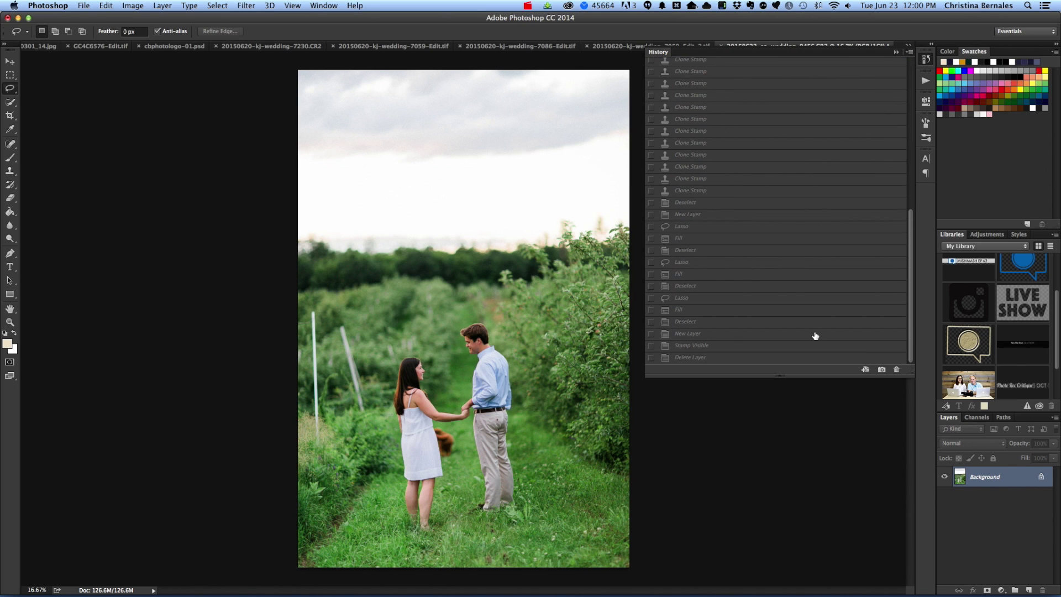
{"action": "left_click", "coordinate": [727, 360]}
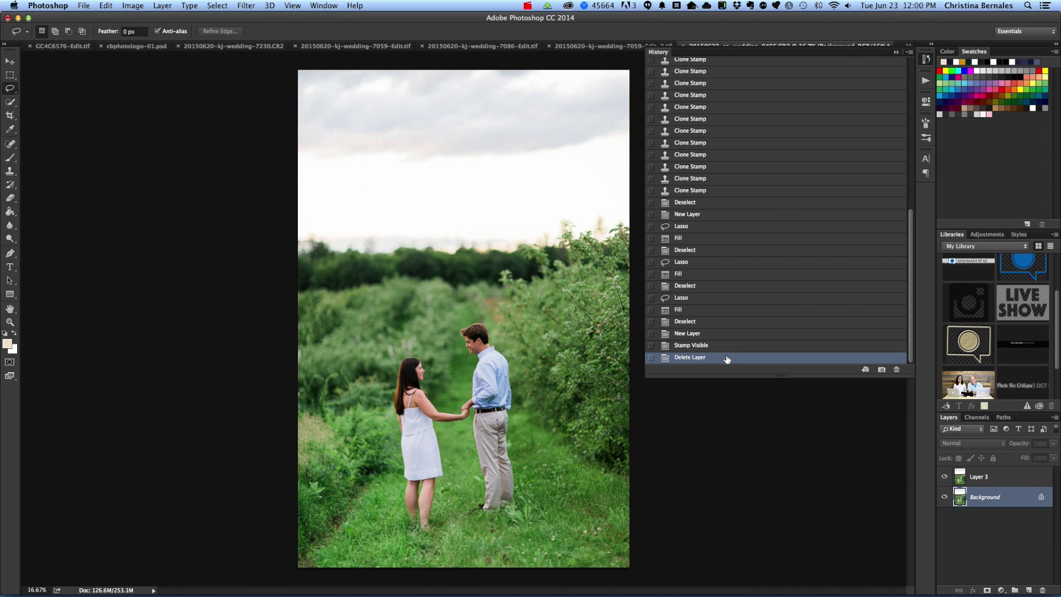
{"action": "scroll", "coordinate": [749, 183], "scroll_direction": "up", "scroll_amount": 10}
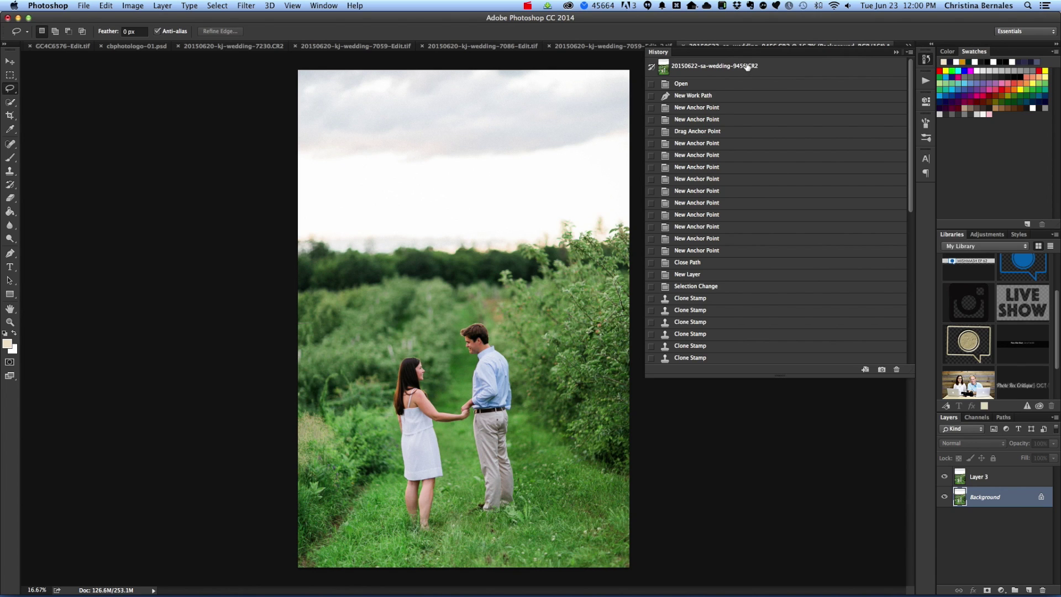
{"action": "left_click", "coordinate": [779, 66]}
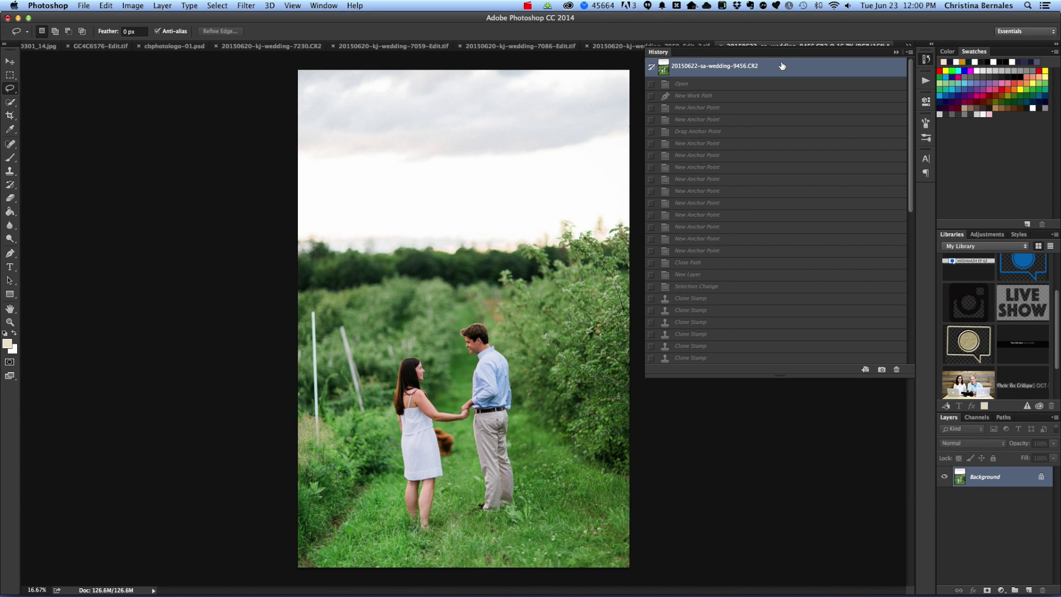
{"action": "left_click", "coordinate": [761, 306]}
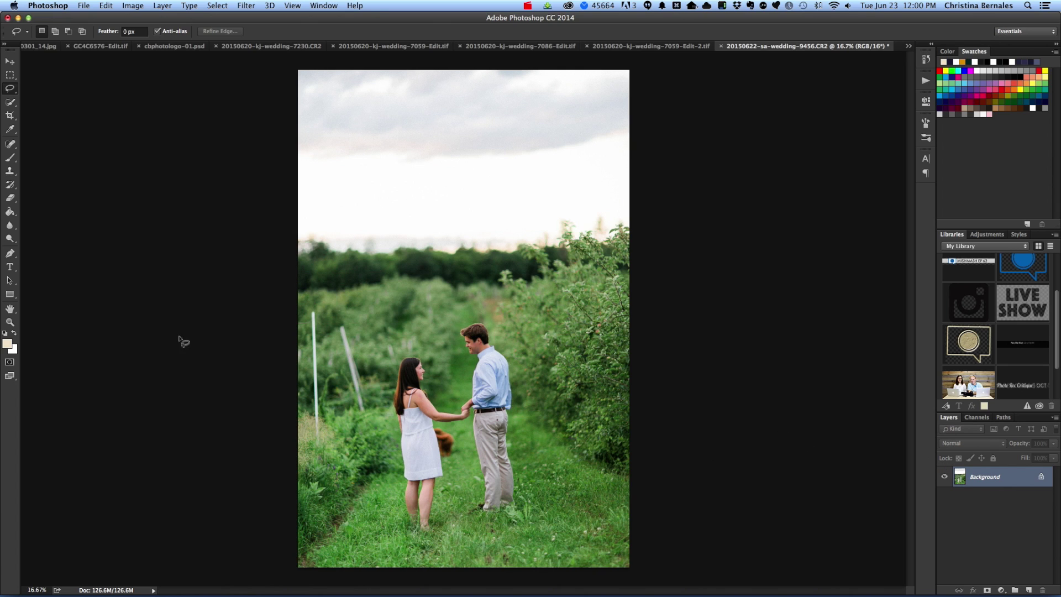
Choose the Spot Healing Brush and add an empty Layer 1 above Background
{"action": "left_click", "coordinate": [13, 145]}
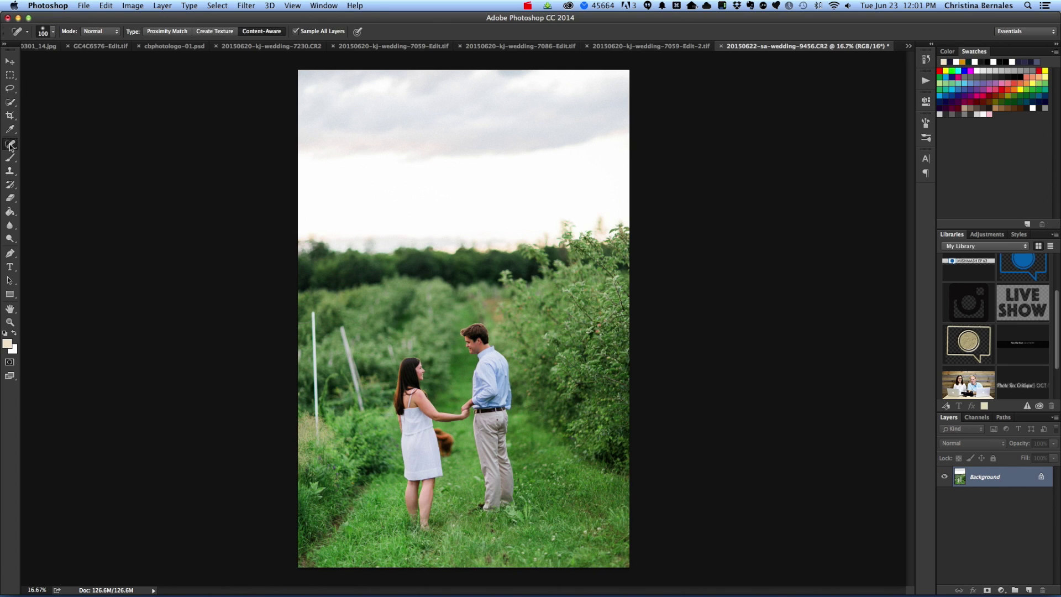
{"action": "right_click", "coordinate": [10, 145]}
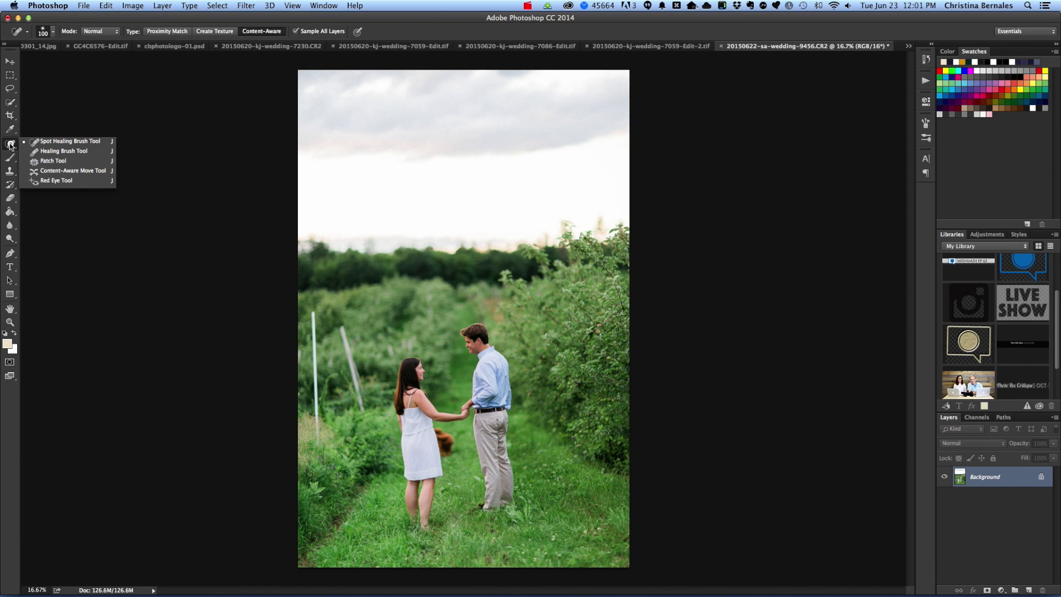
{"action": "left_click", "coordinate": [10, 145]}
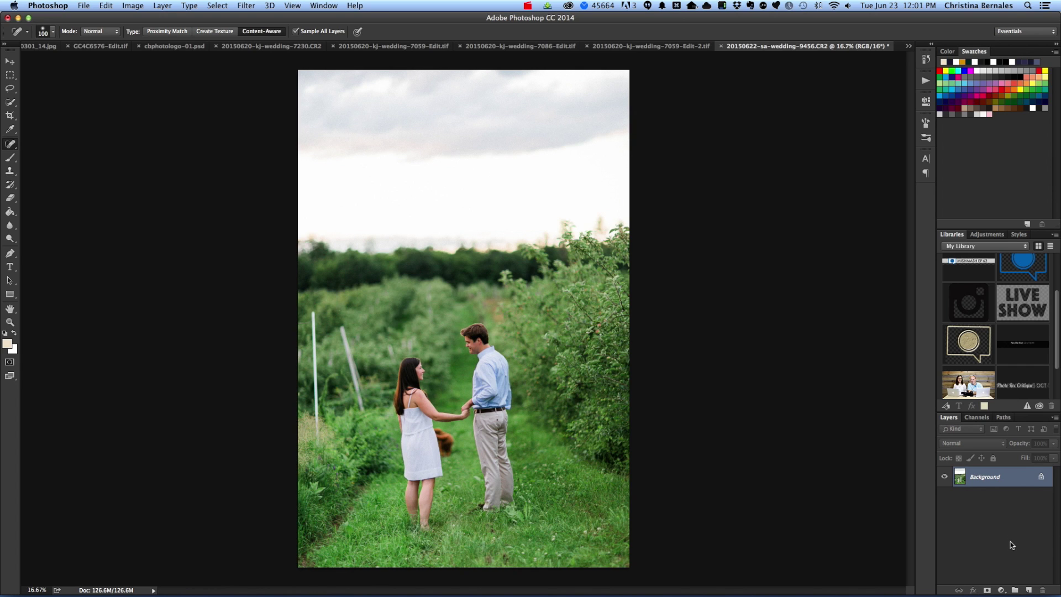
{"action": "left_click", "coordinate": [1029, 590]}
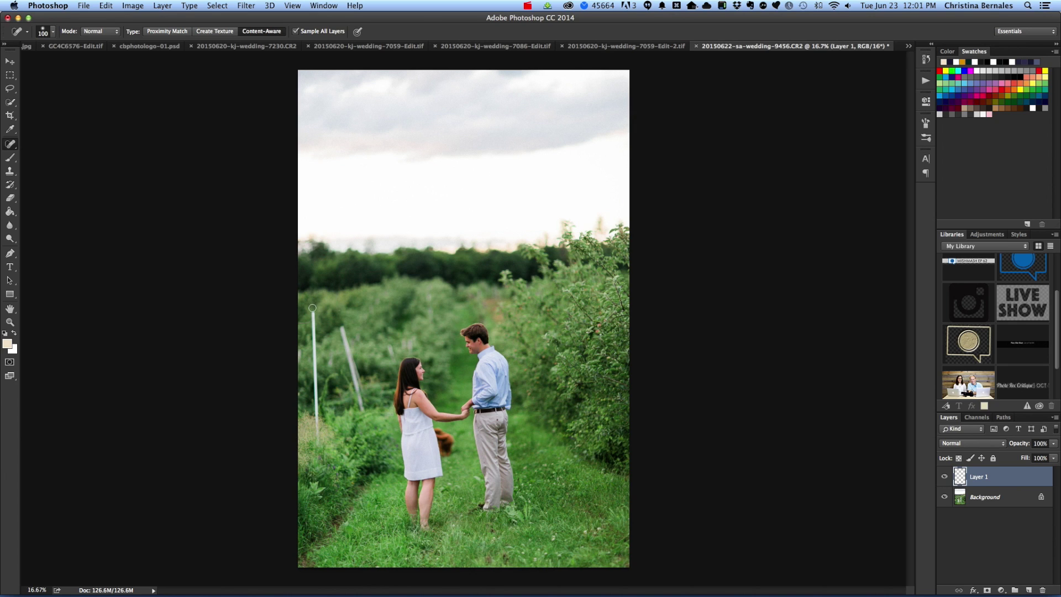
Spot-heal the left white stake on Layer 1 with Sample All Layers, then hide Layer 1
{"action": "left_click", "coordinate": [10, 143]}
{"action": "left_click", "coordinate": [14, 146]}
{"action": "mouse_move", "coordinate": [313, 311]}
{"action": "left_mouse_down"}
{"action": "mouse_move", "coordinate": [318, 447]}
{"action": "mouse_move", "coordinate": [313, 313]}
{"action": "left_mouse_up"}
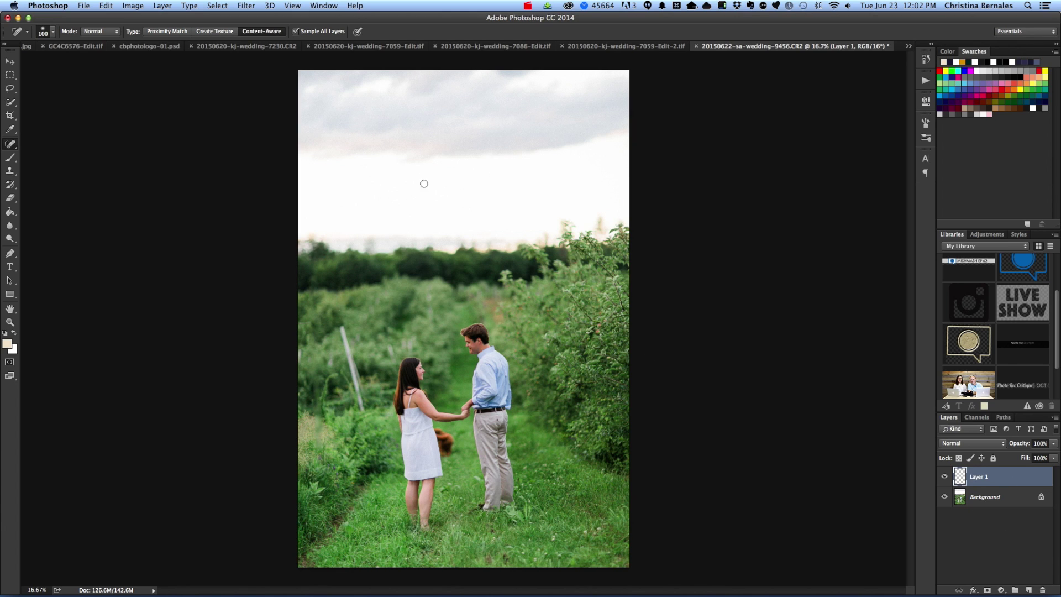
{"action": "left_click", "coordinate": [296, 32]}
{"action": "mouse_move", "coordinate": [341, 323]}
{"action": "left_mouse_down"}
{"action": "mouse_move", "coordinate": [360, 400]}
{"action": "mouse_move", "coordinate": [337, 324]}
{"action": "mouse_move", "coordinate": [364, 404]}
{"action": "mouse_move", "coordinate": [338, 326]}
{"action": "mouse_move", "coordinate": [352, 358]}
{"action": "left_mouse_up"}
{"action": "left_click", "coordinate": [314, 32]}
{"action": "left_click", "coordinate": [945, 479]}
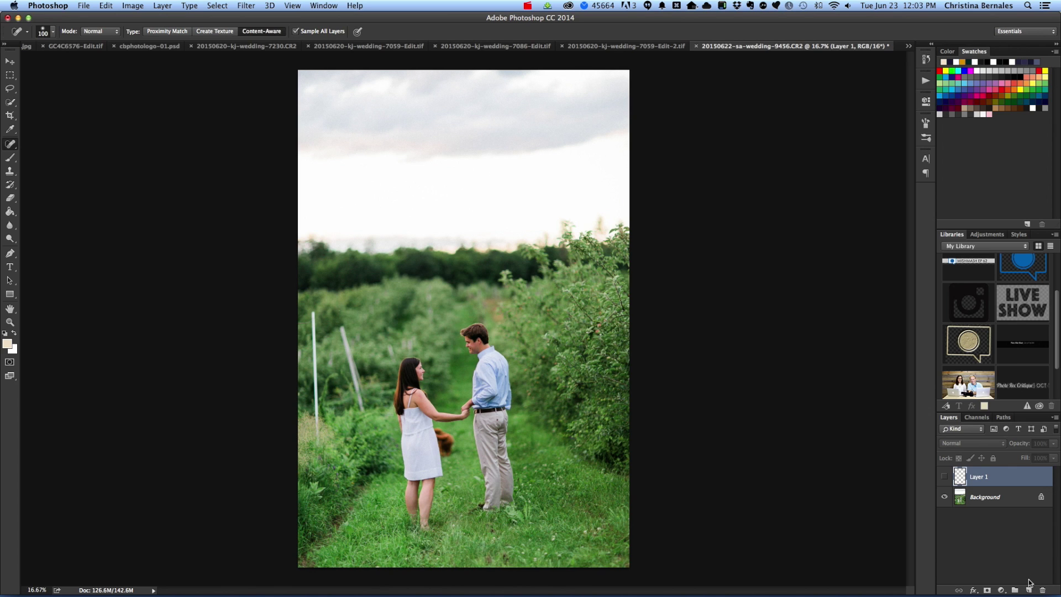
Duplicate the Background layer and lasso a selection around the left white stake
{"action": "left_click", "coordinate": [1015, 501]}
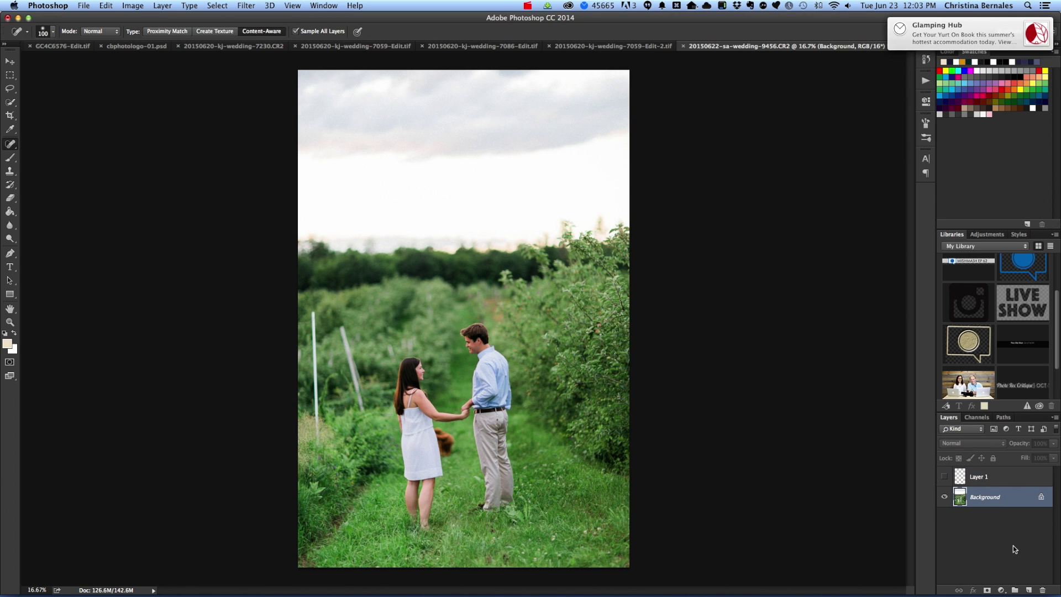
{"action": "left_click_drag", "start_coordinate": [1015, 499], "coordinate": [1028, 590]}
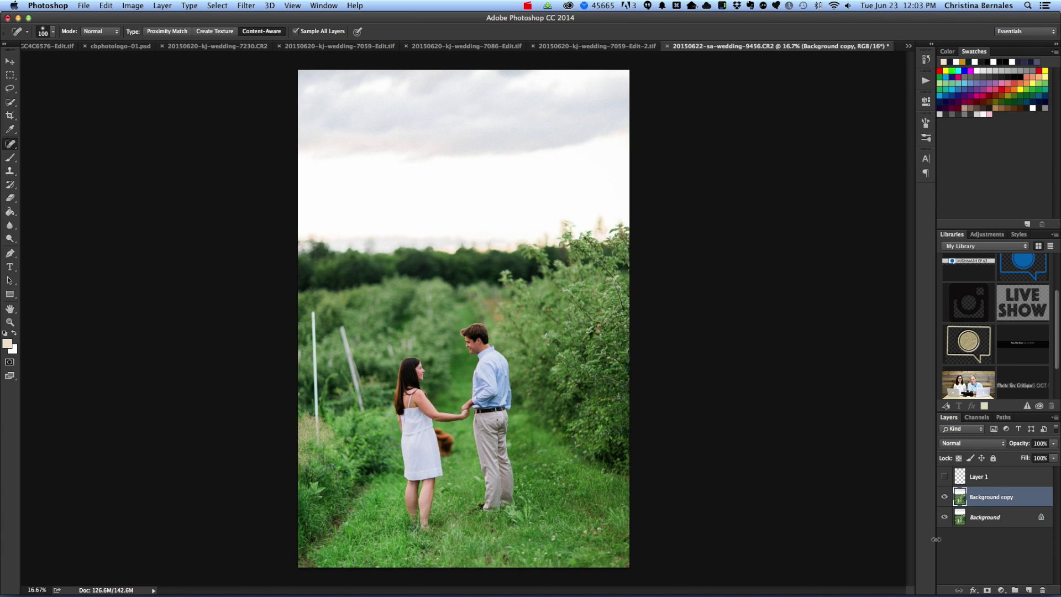
{"action": "left_click", "coordinate": [11, 89]}
{"action": "left_click", "coordinate": [44, 86]}
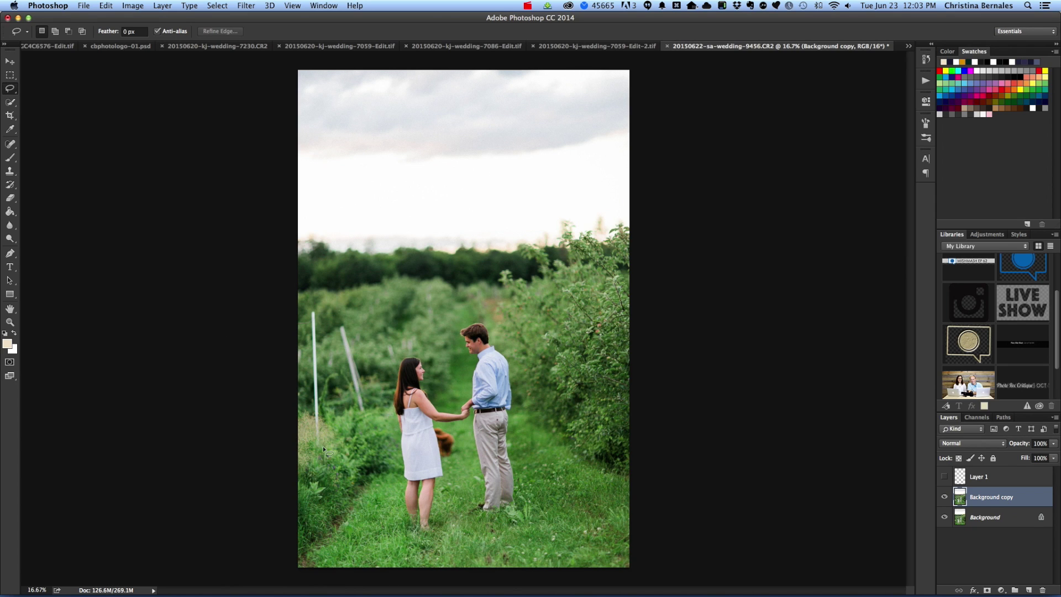
{"action": "mouse_move", "coordinate": [321, 452]}
{"action": "left_mouse_down"}
{"action": "mouse_move", "coordinate": [313, 307]}
{"action": "mouse_move", "coordinate": [320, 451]}
{"action": "left_mouse_up"}
Content-aware fill the left stake selection
{"action": "right_click", "coordinate": [317, 337]}
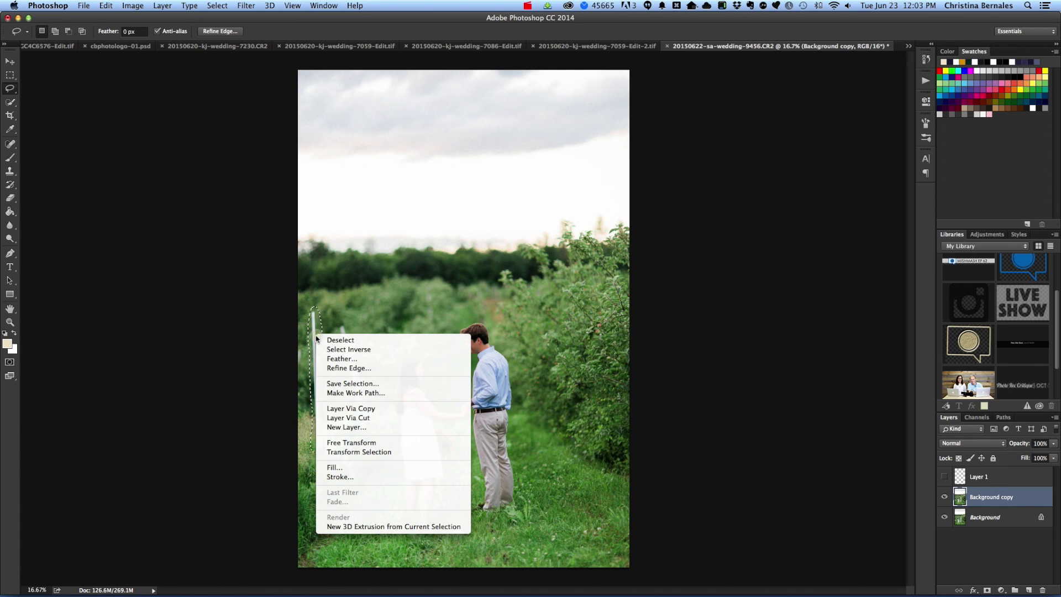
{"action": "left_click", "coordinate": [356, 467]}
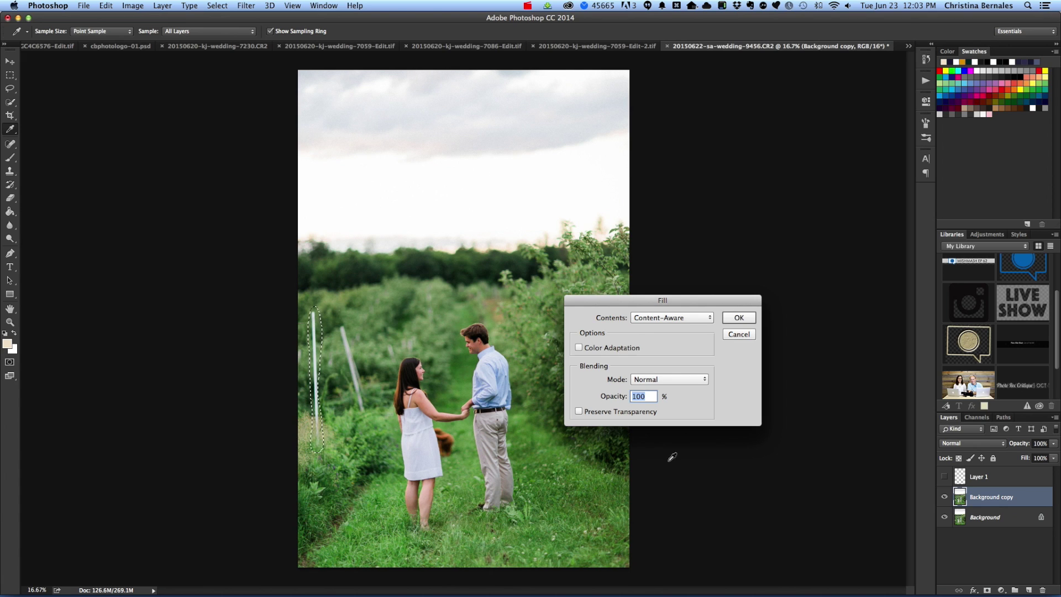
{"action": "left_click", "coordinate": [734, 317]}
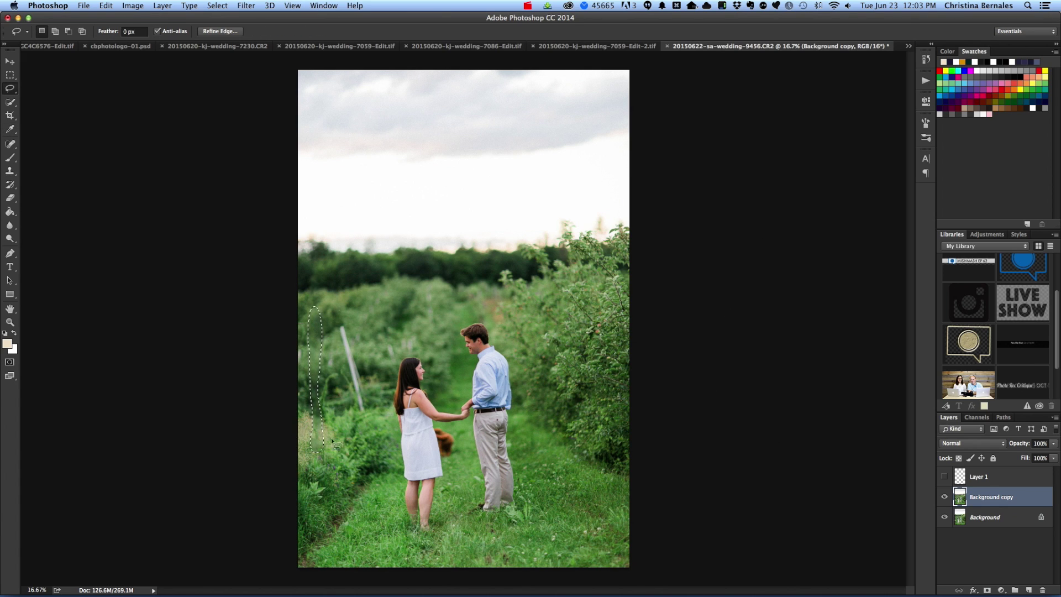
Step History back to before the fill, deselect, and delete the Background copy layer
{"action": "key", "text": "super+d"}
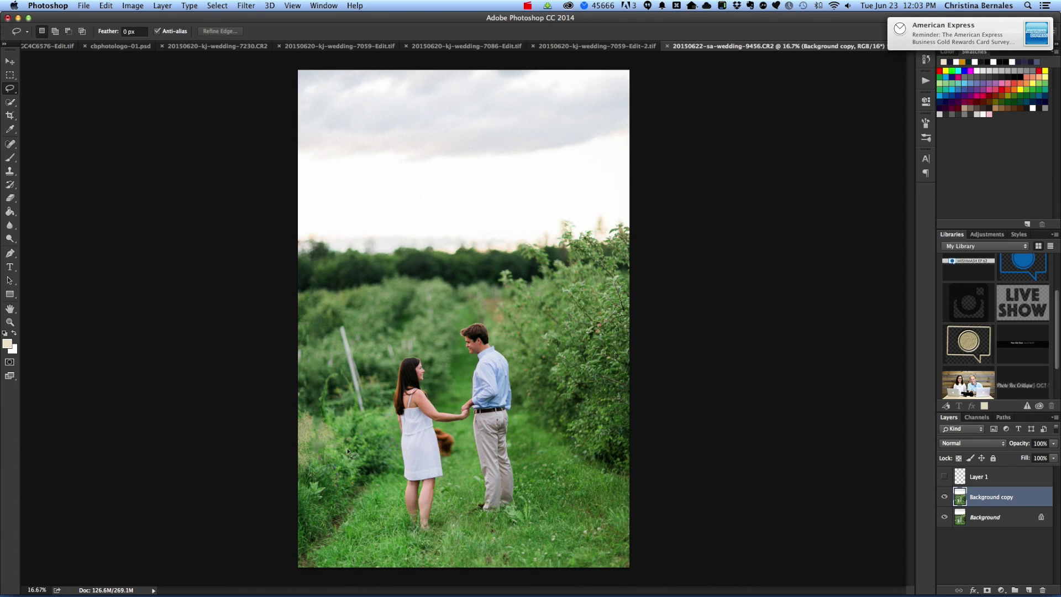
{"action": "key", "text": "super+z"}
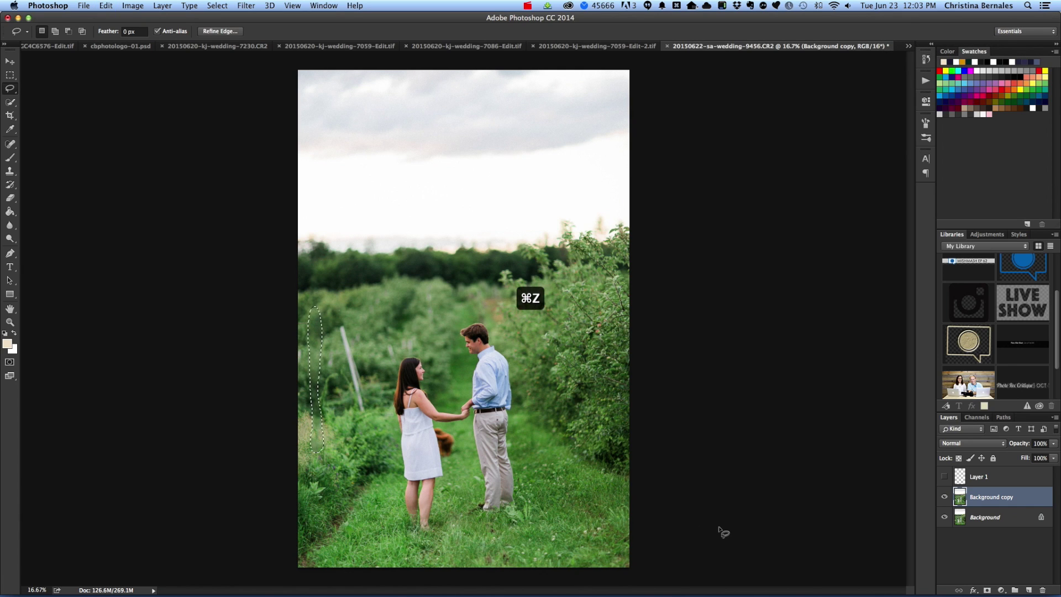
{"action": "left_click", "coordinate": [926, 58]}
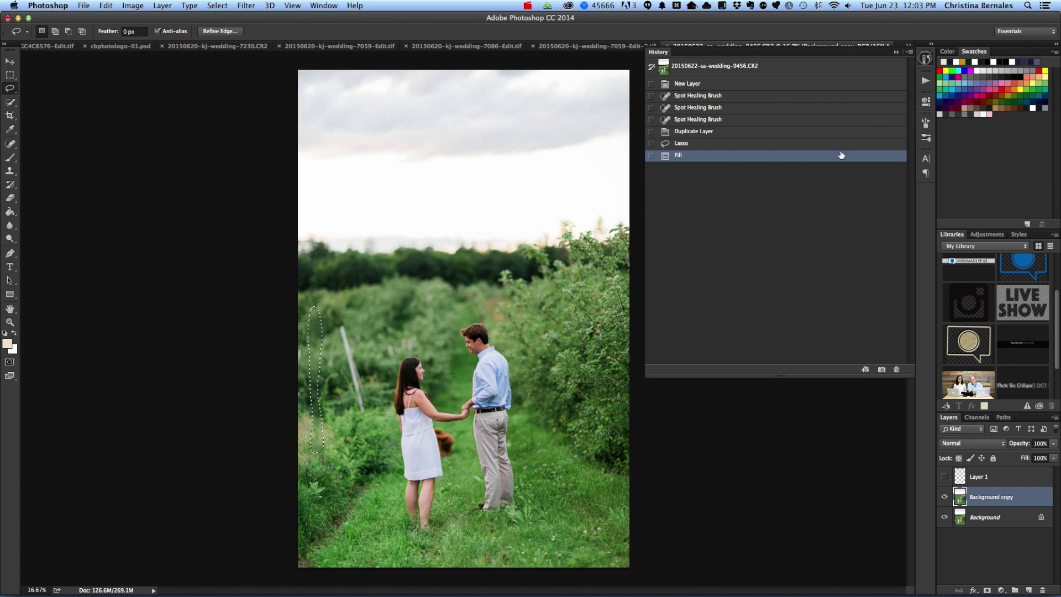
{"action": "left_click", "coordinate": [714, 144]}
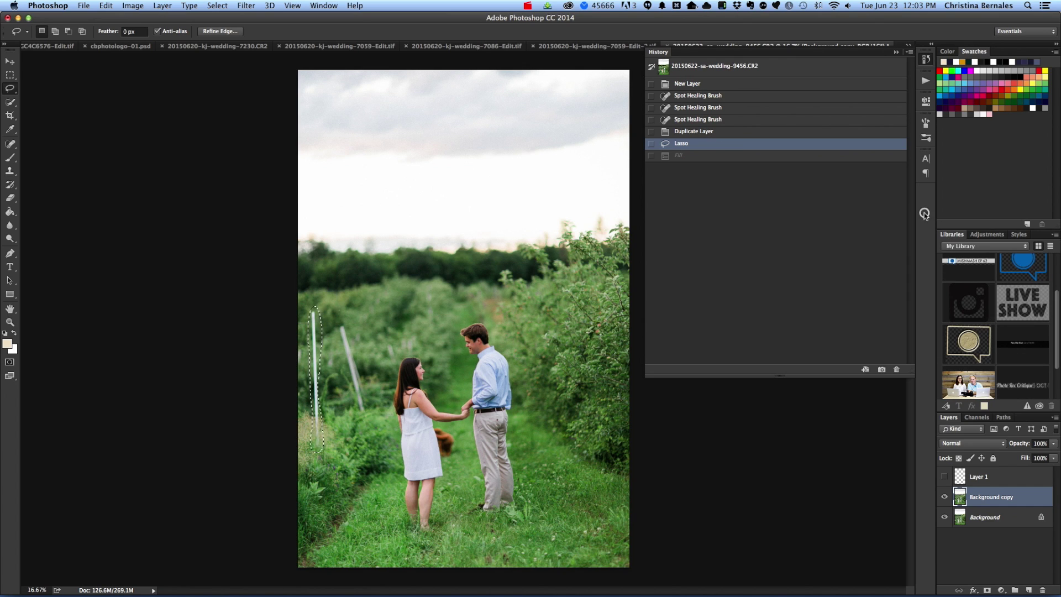
{"action": "left_click", "coordinate": [899, 52]}
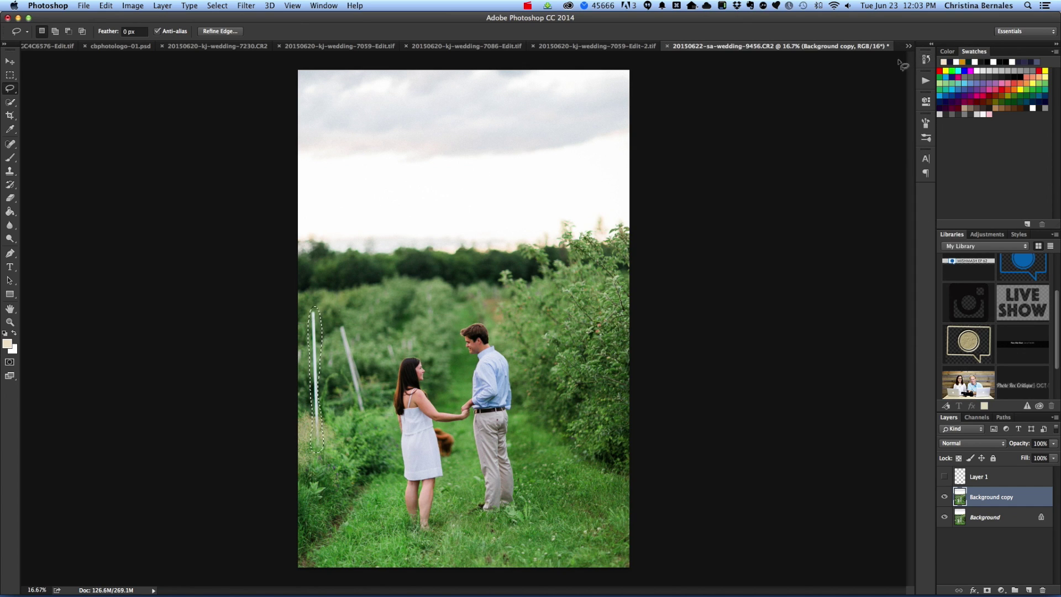
{"action": "key", "text": "super+d"}
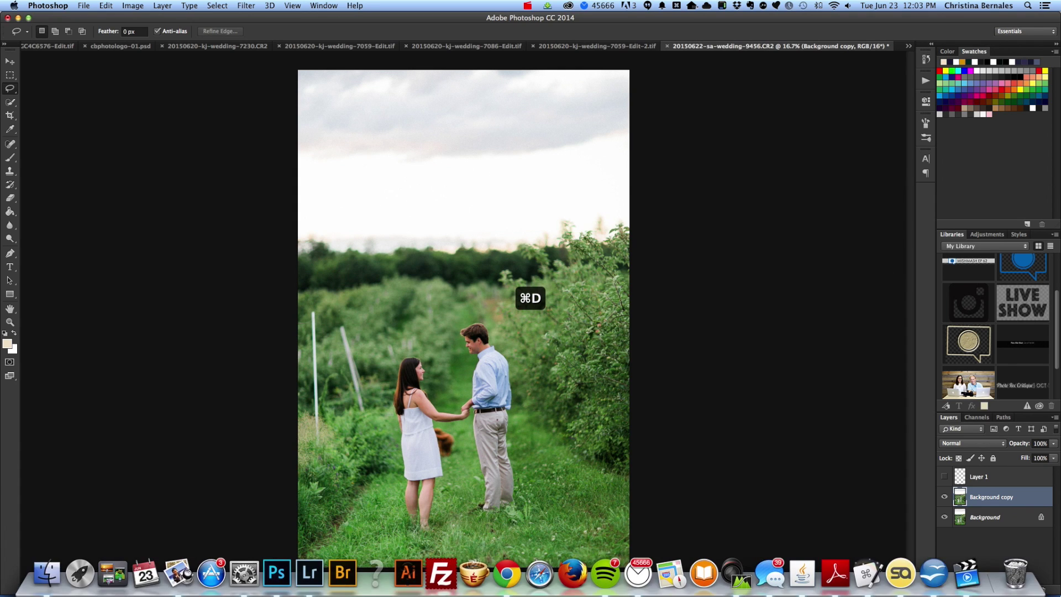
{"action": "left_click_drag", "start_coordinate": [1034, 502], "coordinate": [1043, 590]}
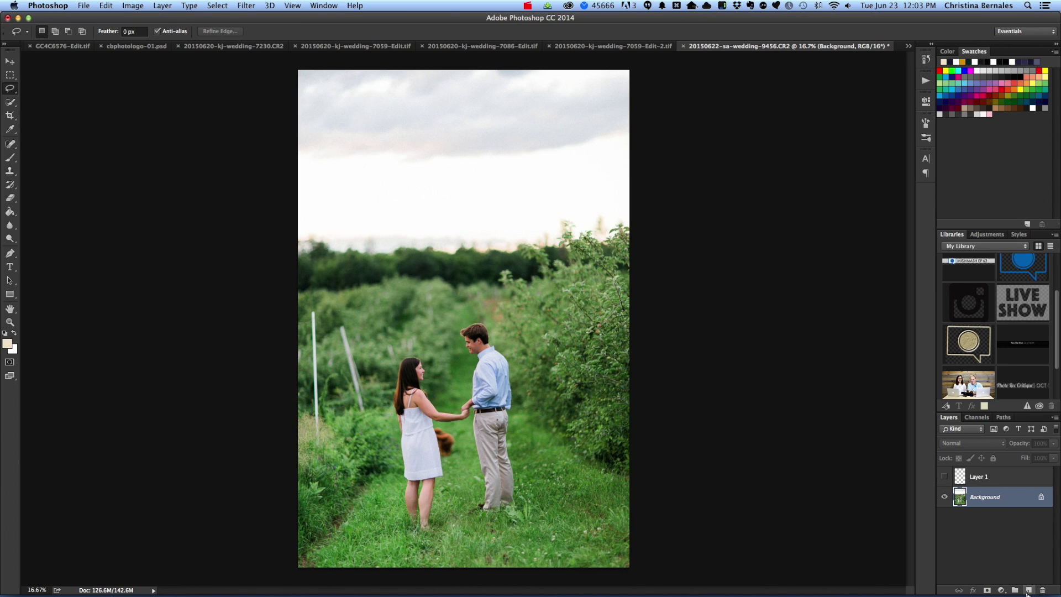
Add Layer 2 and set up the Healing Brush at size 125, zoomed in on the left poles
{"action": "left_click", "coordinate": [1027, 589]}
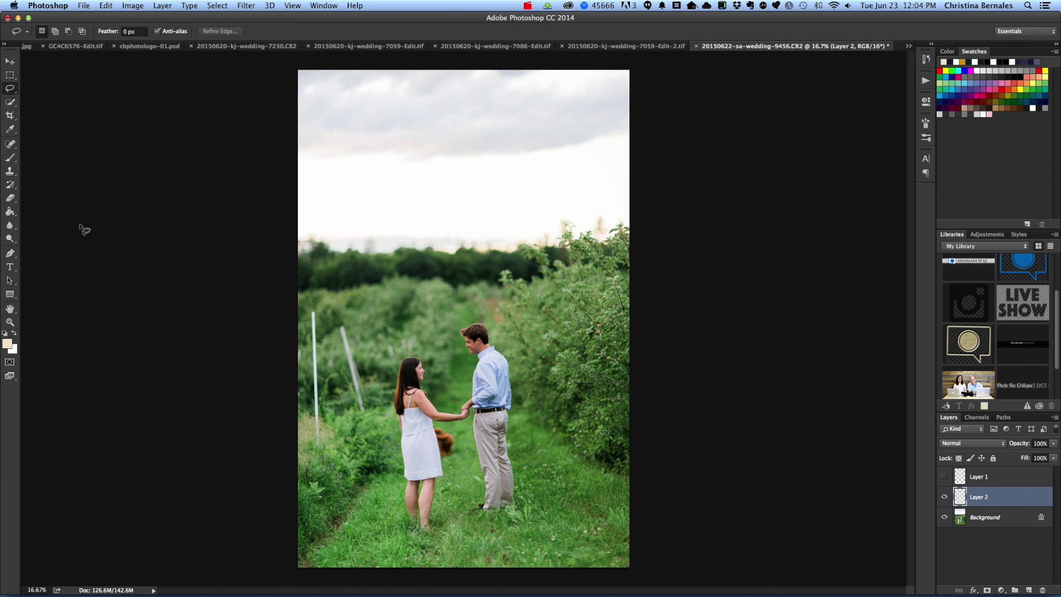
{"action": "left_click_drag", "start_coordinate": [10, 143], "coordinate": [45, 150]}
{"action": "key", "text": "bracketright"}
{"action": "key", "text": "bracketright"}
{"action": "key", "text": "bracketright"}
{"action": "key", "text": "bracketright"}
{"action": "key", "text": "bracketright"}
{"action": "key", "text": "bracketright"}
{"action": "key", "text": "bracketright"}
{"action": "key", "text": "bracketright"}
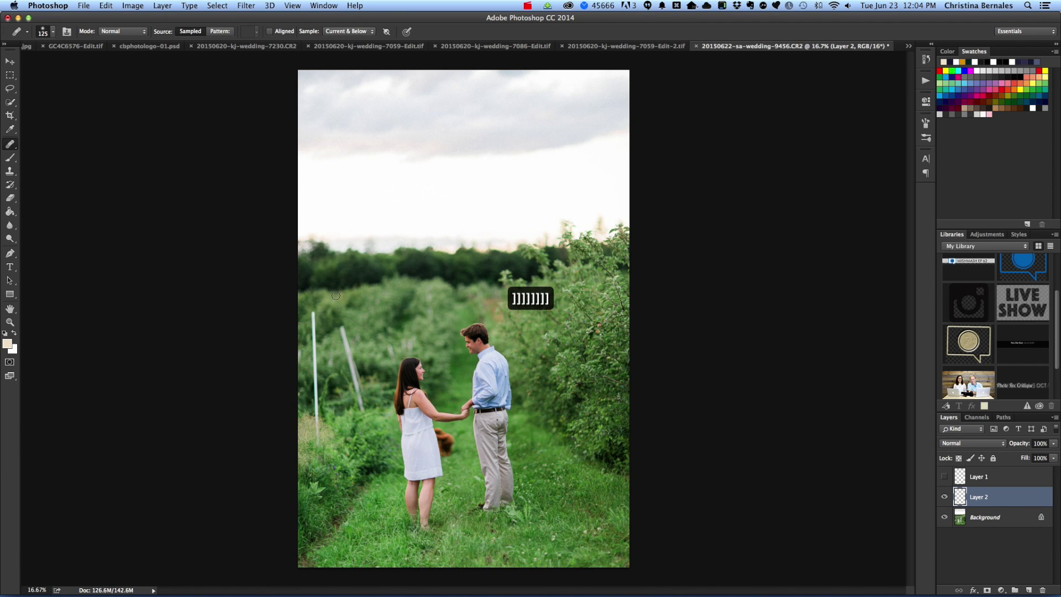
{"action": "key", "text": "super+equal"}
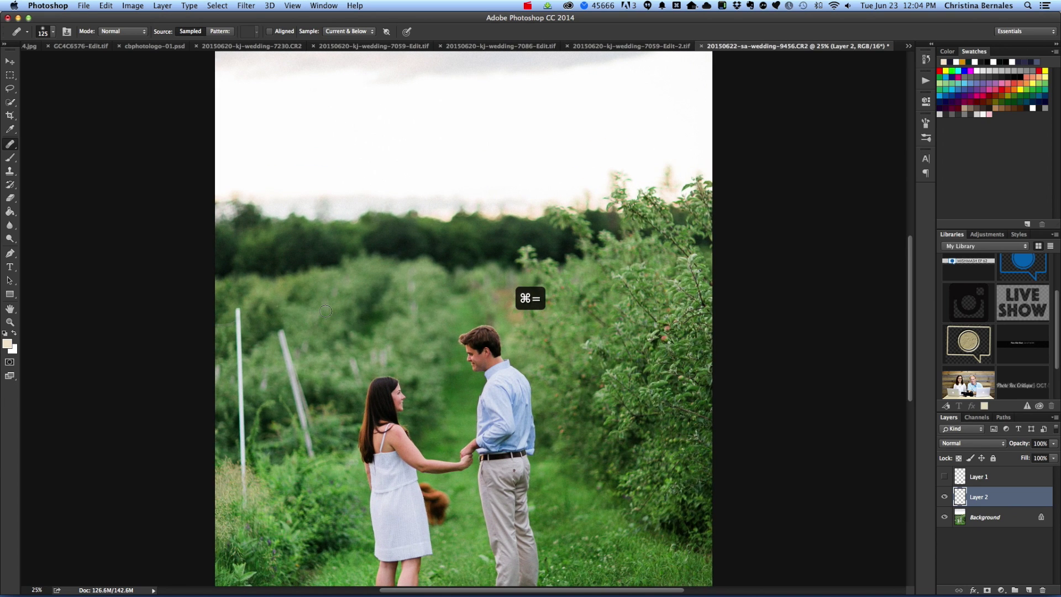
{"action": "scroll", "coordinate": [273, 310], "scroll_direction": "left", "scroll_amount": 5}
{"action": "key", "text": "super+equal"}
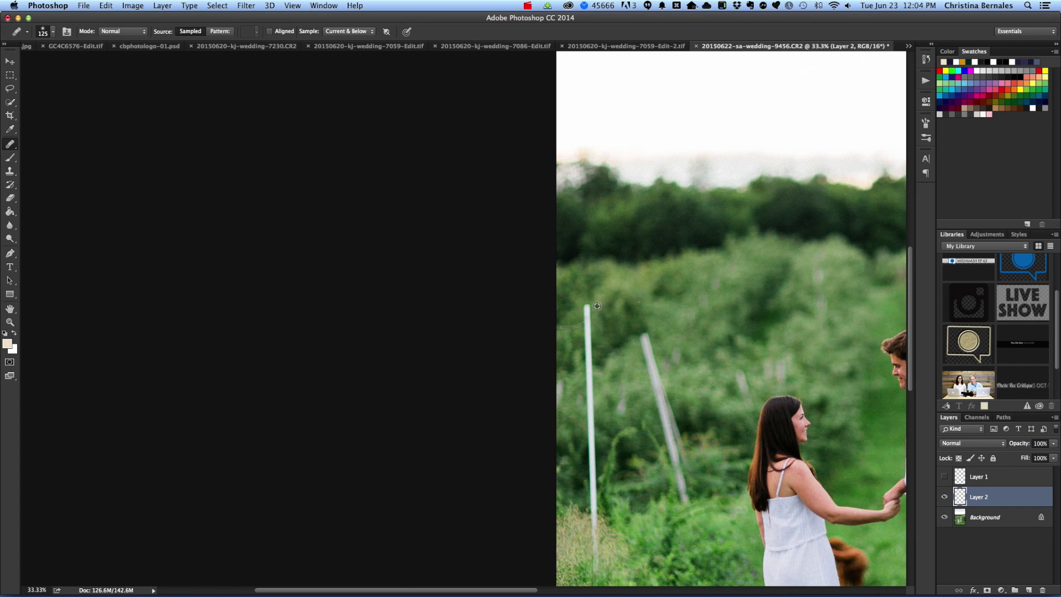
Heal away the upper part of the upright white pole using Alt-sampled greenery
{"action": "key", "text": "alt"}
{"action": "left_click", "coordinate": [606, 307], "text": "alt"}
{"action": "mouse_move", "coordinate": [590, 306]}
{"action": "left_mouse_down"}
{"action": "mouse_move", "coordinate": [590, 401]}
{"action": "mouse_move", "coordinate": [604, 408]}
{"action": "mouse_move", "coordinate": [587, 415]}
{"action": "mouse_move", "coordinate": [595, 437]}
{"action": "mouse_move", "coordinate": [582, 413]}
{"action": "mouse_move", "coordinate": [591, 441]}
{"action": "left_mouse_up"}
{"action": "left_click", "coordinate": [616, 348], "text": "alt"}
{"action": "scroll", "coordinate": [588, 374], "scroll_direction": "down", "scroll_amount": 3}
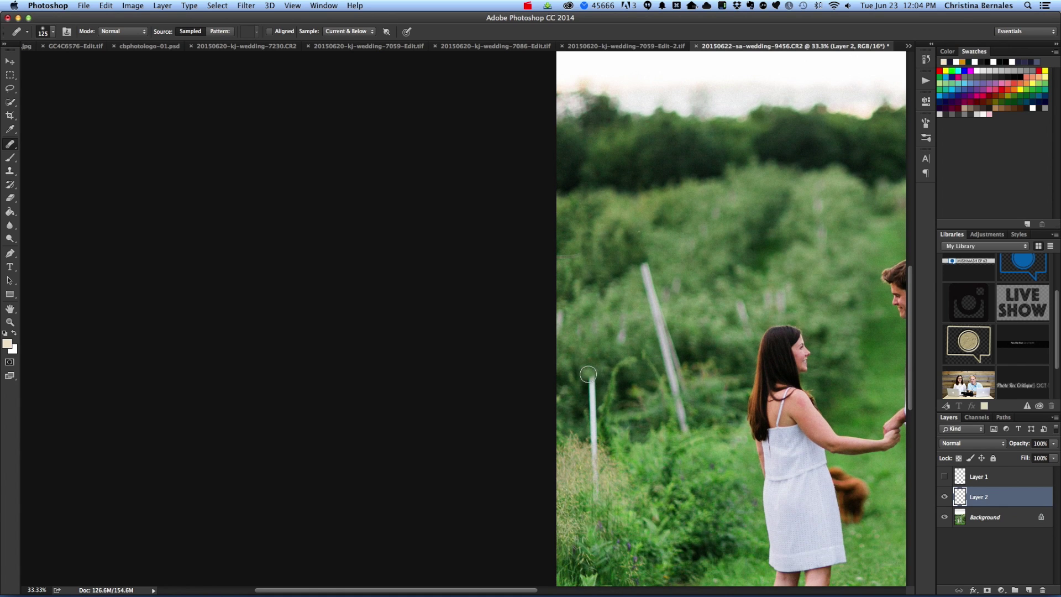
{"action": "left_click", "coordinate": [580, 374], "text": "alt"}
{"action": "left_click_drag", "start_coordinate": [590, 373], "coordinate": [591, 395]}
{"action": "left_click", "coordinate": [588, 373], "text": "alt"}
Heal the lower pole down to its base in the grass, then zoom back out
{"action": "left_click", "coordinate": [609, 347], "text": "alt"}
{"action": "left_click", "coordinate": [573, 399], "text": "alt"}
{"action": "left_click_drag", "start_coordinate": [592, 401], "coordinate": [595, 429]}
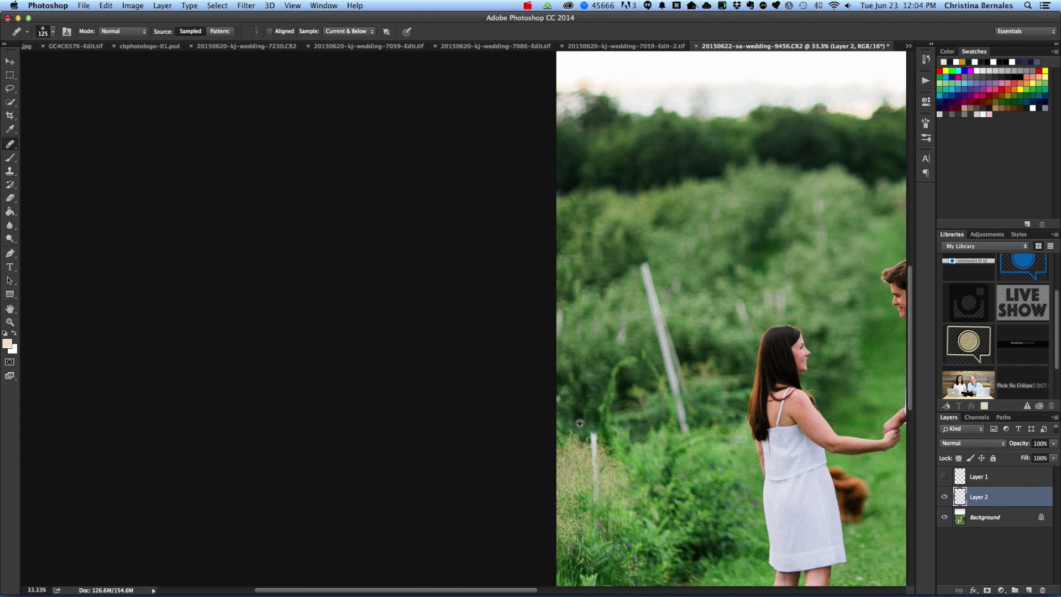
{"action": "key", "text": "alt"}
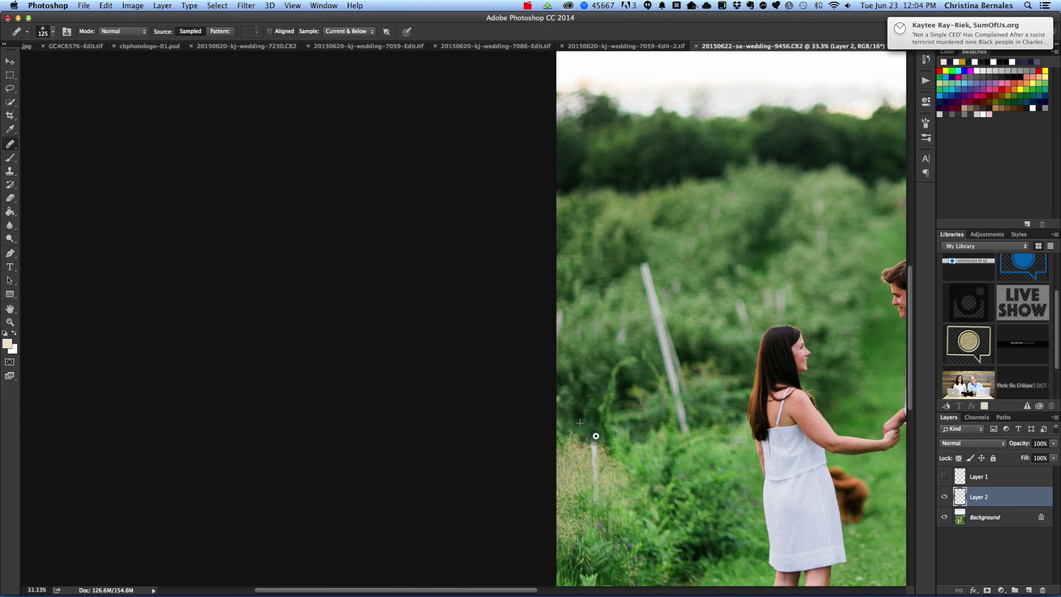
{"action": "left_click", "coordinate": [584, 452], "text": "alt"}
{"action": "left_click_drag", "start_coordinate": [598, 450], "coordinate": [596, 465]}
{"action": "key", "text": "alt"}
{"action": "left_click", "coordinate": [584, 443], "text": "alt"}
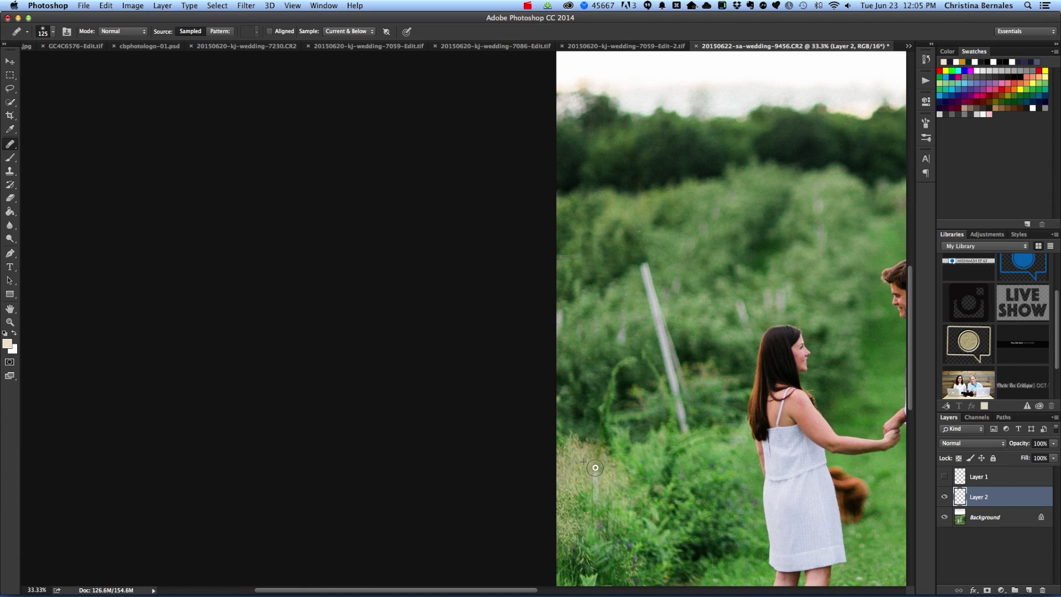
{"action": "left_click_drag", "start_coordinate": [596, 467], "coordinate": [596, 482]}
{"action": "key", "text": "super+minus"}
{"action": "key", "text": "super+minus"}
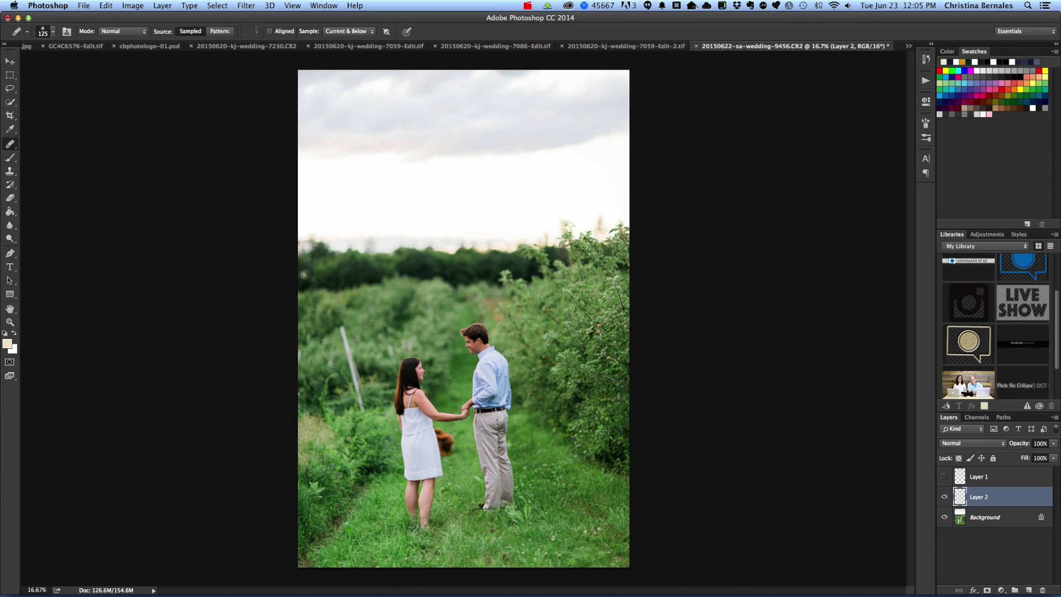
Heal out the slanted stake and the small sapling stake
{"action": "left_click_drag", "start_coordinate": [325, 315], "coordinate": [311, 311]}
{"action": "left_click", "coordinate": [328, 339], "text": "alt"}
{"action": "left_click", "coordinate": [339, 361], "text": "alt"}
{"action": "left_click", "coordinate": [358, 360], "text": "alt"}
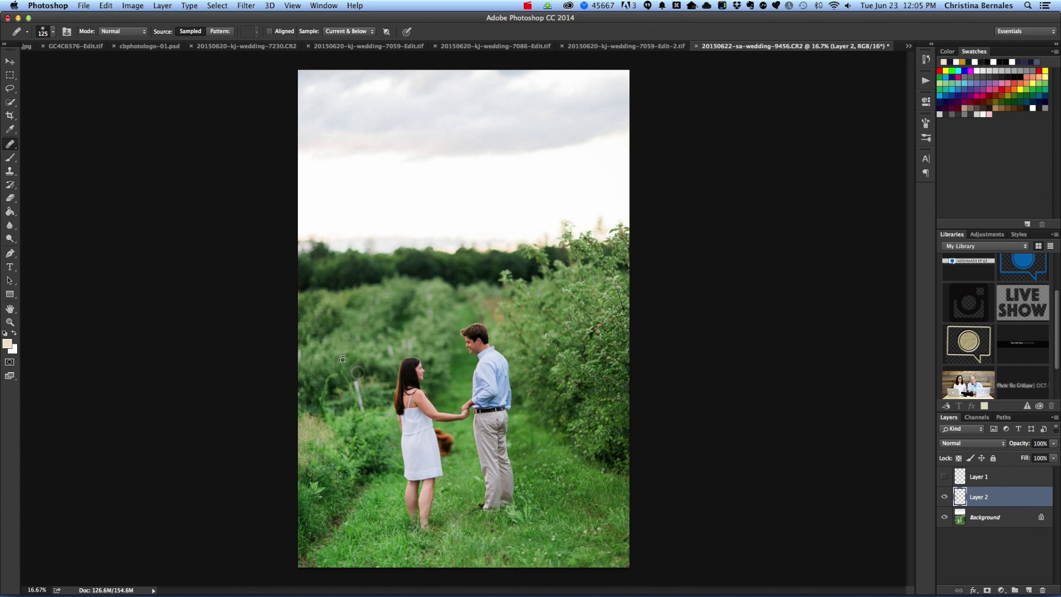
{"action": "left_click", "coordinate": [346, 363], "text": "alt"}
{"action": "left_click", "coordinate": [356, 374], "text": "alt"}
{"action": "left_click", "coordinate": [360, 395]}
{"action": "left_click_drag", "start_coordinate": [361, 396], "coordinate": [361, 408]}
Touch up leftover stake traces and white specks near the treeline
{"action": "left_click", "coordinate": [318, 274]}
{"action": "left_click", "coordinate": [344, 347], "text": "alt"}
{"action": "left_click", "coordinate": [347, 354]}
{"action": "left_click", "coordinate": [347, 344], "text": "alt"}
{"action": "left_click", "coordinate": [357, 346], "text": "alt"}
Toggle the retouch layer's visibility repeatedly to compare before and after stake removal
{"action": "left_click", "coordinate": [945, 498]}
{"action": "left_click", "coordinate": [944, 498]}
{"action": "left_click", "coordinate": [945, 498]}
{"action": "left_click", "coordinate": [944, 498]}
{"action": "left_click", "coordinate": [945, 498]}
{"action": "left_click", "coordinate": [944, 498]}
{"action": "left_click", "coordinate": [945, 498]}
{"action": "left_click", "coordinate": [945, 498]}
On a new Layer 3, heal grass sampled beside the dress over the brown dog
{"action": "left_click", "coordinate": [1029, 589]}
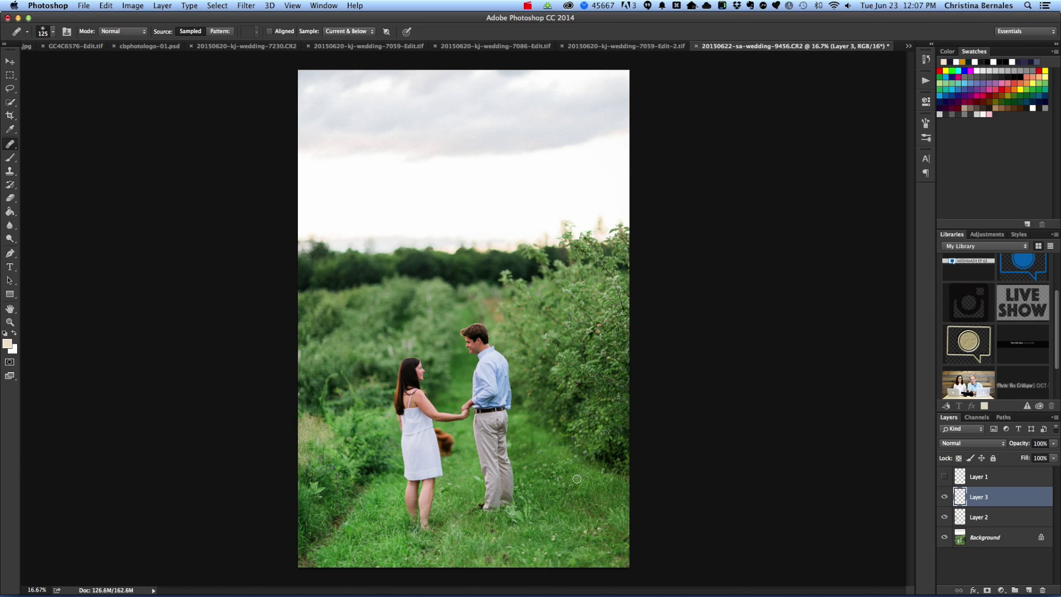
{"action": "key", "text": "super+equal"}
{"action": "key", "text": "super+equal"}
{"action": "key", "text": "super+equal"}
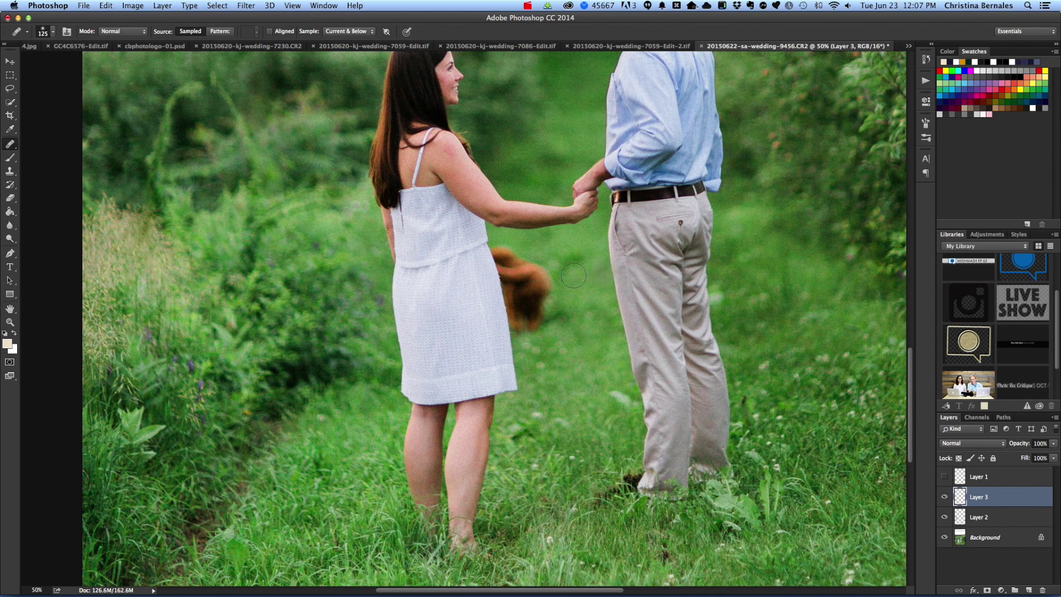
{"action": "left_click", "coordinate": [511, 344], "text": "alt"}
{"action": "mouse_move", "coordinate": [522, 332]}
{"action": "left_mouse_down"}
{"action": "mouse_move", "coordinate": [531, 326]}
{"action": "mouse_move", "coordinate": [521, 328]}
{"action": "left_mouse_up"}
{"action": "left_click", "coordinate": [508, 324], "text": "alt"}
{"action": "left_click_drag", "start_coordinate": [523, 317], "coordinate": [535, 316]}
{"action": "left_click_drag", "start_coordinate": [528, 362], "coordinate": [524, 350]}
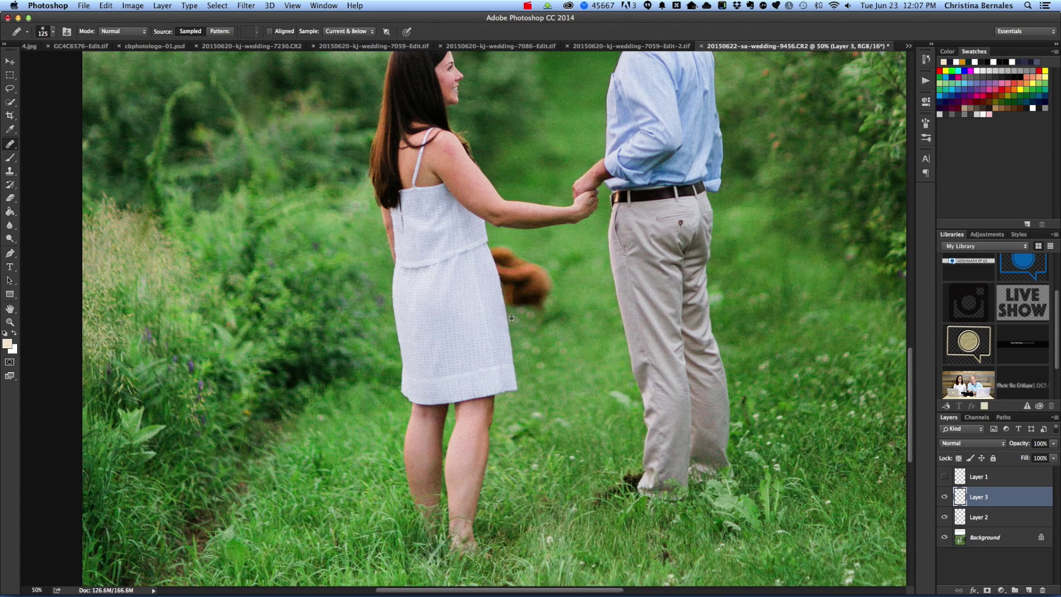
{"action": "left_click", "coordinate": [513, 343], "text": "alt"}
{"action": "mouse_move", "coordinate": [498, 303]}
{"action": "left_mouse_down"}
{"action": "mouse_move", "coordinate": [537, 297]}
{"action": "mouse_move", "coordinate": [548, 319]}
{"action": "mouse_move", "coordinate": [500, 267]}
{"action": "mouse_move", "coordinate": [506, 299]}
{"action": "mouse_move", "coordinate": [488, 256]}
{"action": "mouse_move", "coordinate": [497, 279]}
{"action": "mouse_move", "coordinate": [517, 284]}
{"action": "mouse_move", "coordinate": [505, 288]}
{"action": "mouse_move", "coordinate": [499, 268]}
{"action": "mouse_move", "coordinate": [509, 300]}
{"action": "mouse_move", "coordinate": [547, 290]}
{"action": "left_mouse_up"}
{"action": "left_click", "coordinate": [505, 318], "text": "alt"}
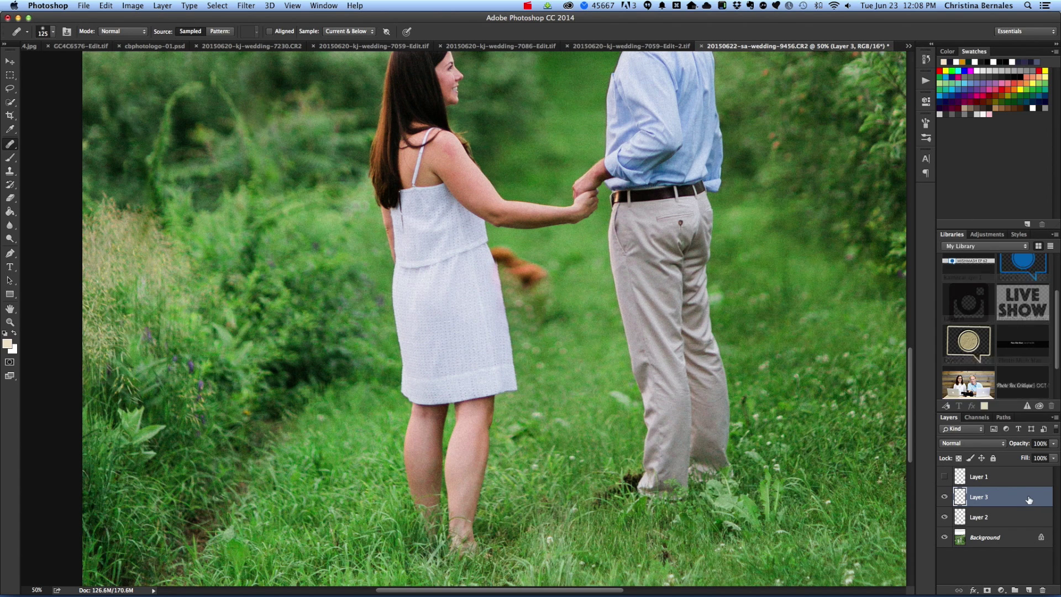
Discard the dog healing layer and switch to the Pen tool for tracing
{"action": "left_click_drag", "start_coordinate": [979, 497], "coordinate": [1042, 589]}
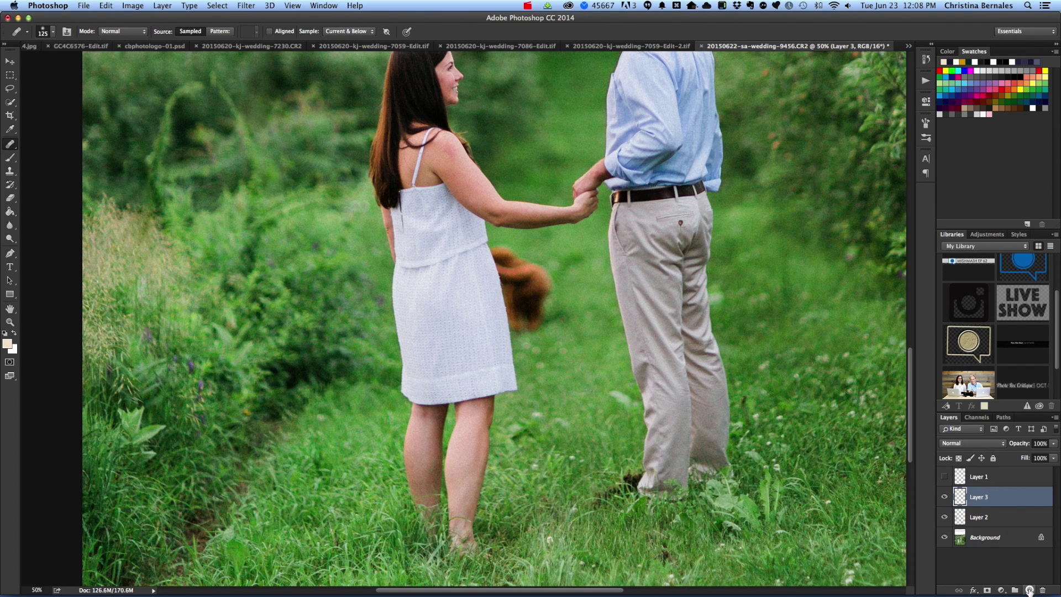
{"action": "mouse_move", "coordinate": [987, 579]}
{"action": "left_click", "coordinate": [10, 253]}
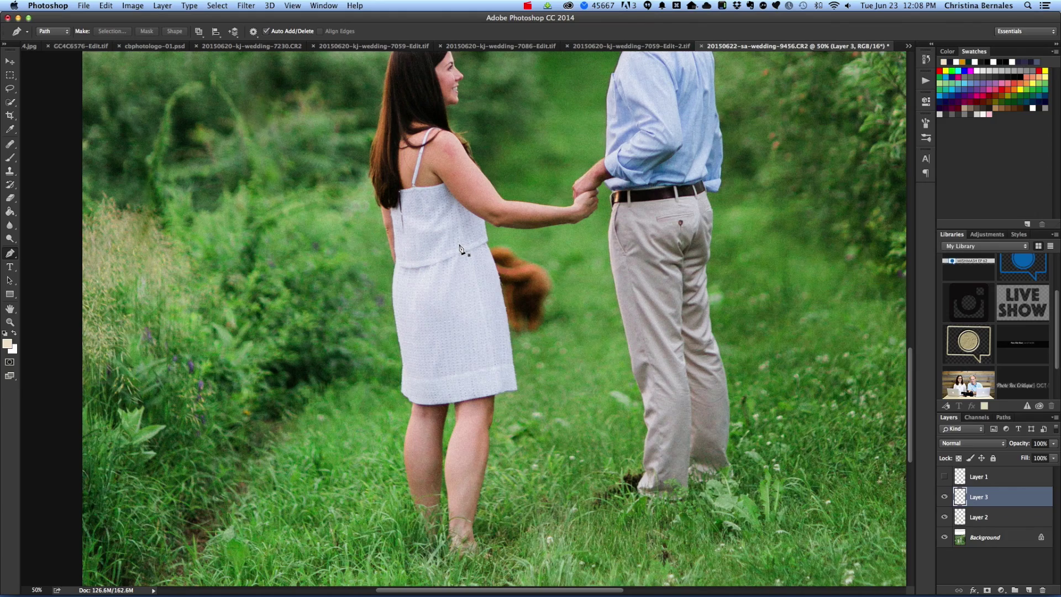
{"action": "key", "text": "super+equal"}
{"action": "key", "text": "super+equal"}
{"action": "key", "text": "super+equal"}
{"action": "key", "text": "super+equal"}
{"action": "key", "text": "super+equal"}
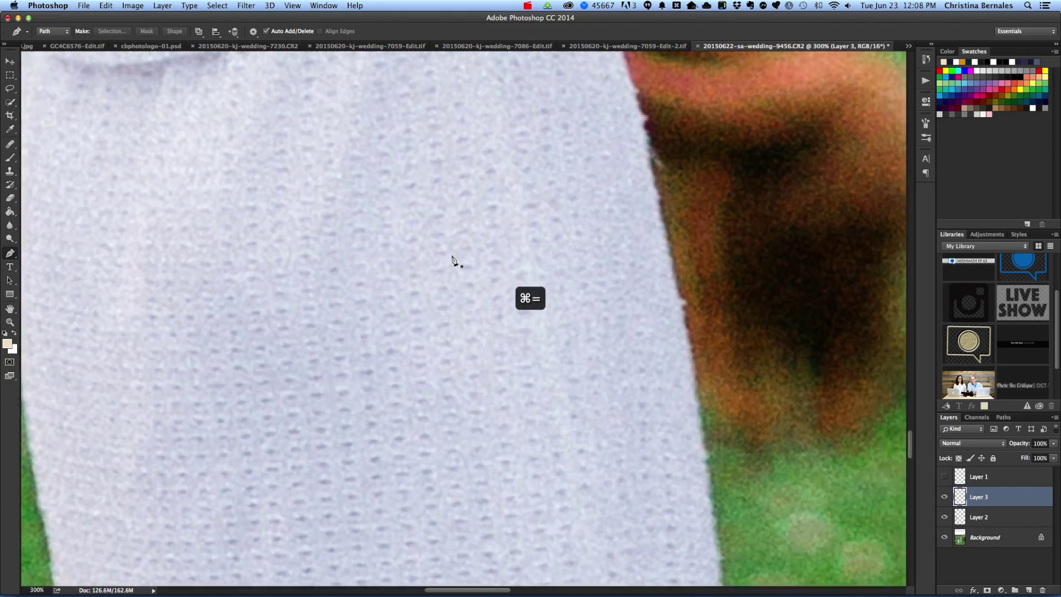
{"action": "scroll", "coordinate": [454, 262], "scroll_direction": "right", "scroll_amount": 5}
{"action": "key", "text": "super+minus"}
{"action": "key", "text": "super+minus"}
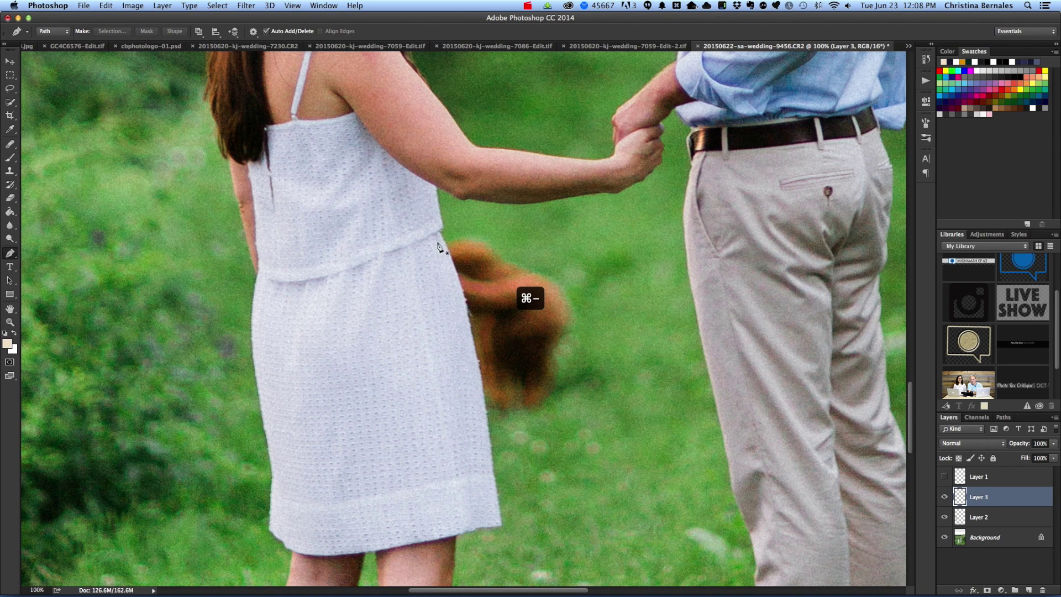
Draw and reshape a path hugging the dress edge beside the dog
{"action": "left_click", "coordinate": [444, 239]}
{"action": "left_click_drag", "start_coordinate": [472, 331], "coordinate": [480, 378]}
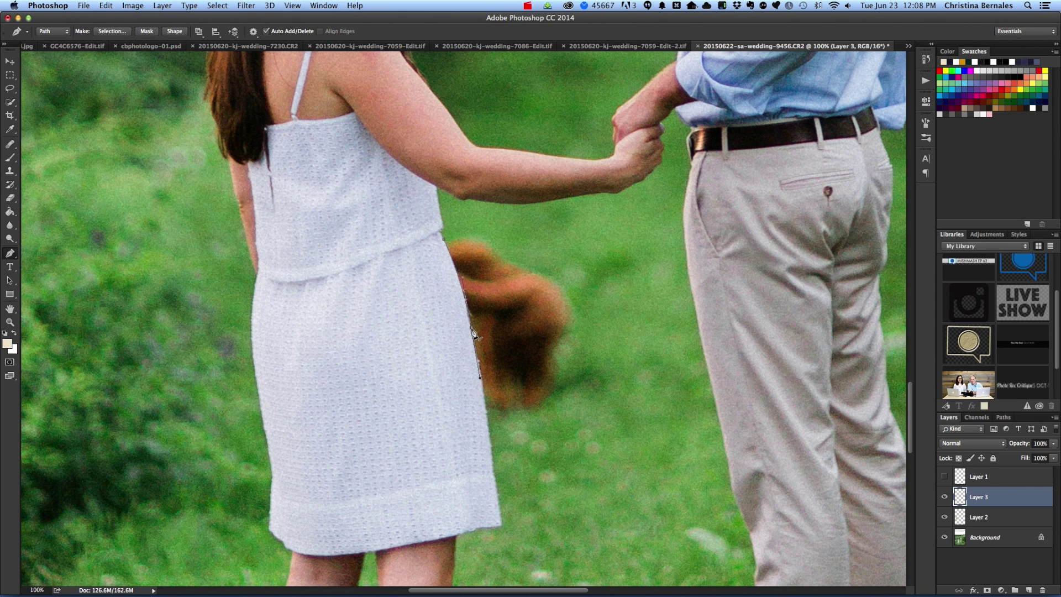
{"action": "left_click", "coordinate": [489, 422]}
{"action": "left_click", "coordinate": [473, 334], "text": "super"}
{"action": "left_click", "coordinate": [472, 327], "text": "super"}
{"action": "key", "text": "super+equal"}
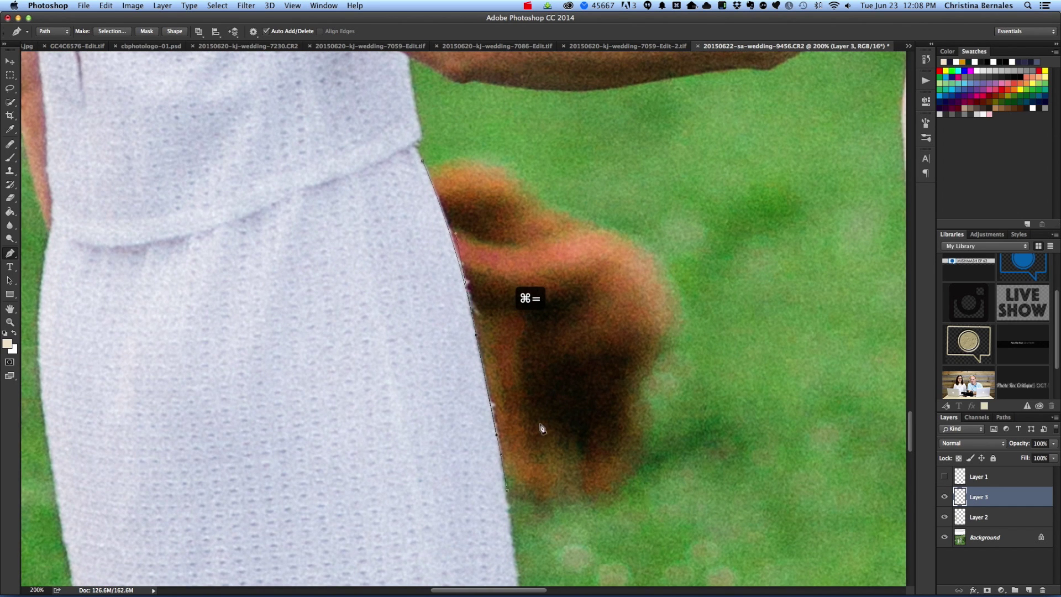
{"action": "left_click_drag", "start_coordinate": [475, 338], "coordinate": [477, 327]}
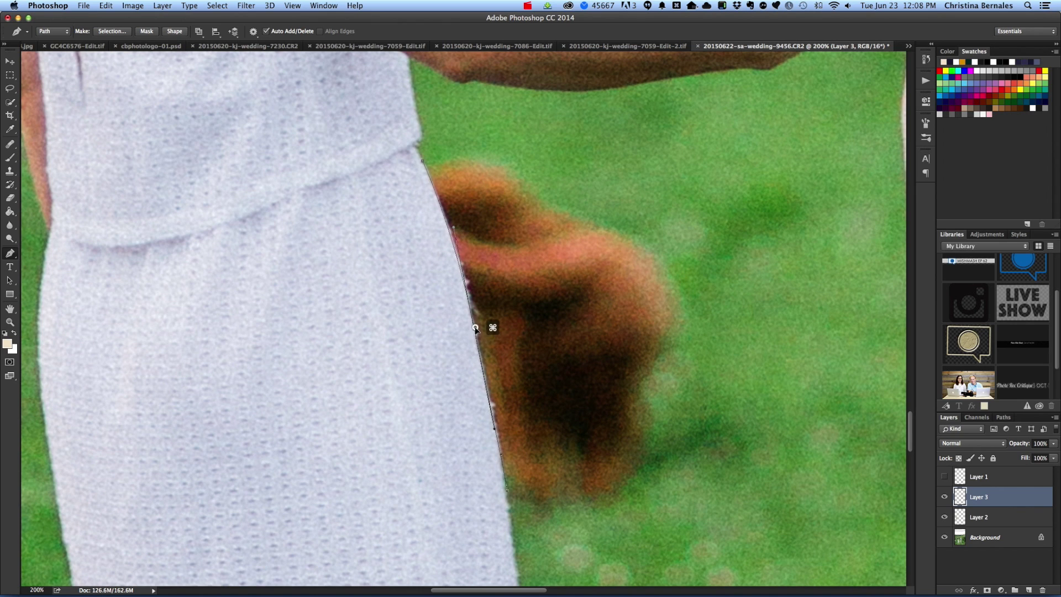
{"action": "left_click", "coordinate": [515, 550]}
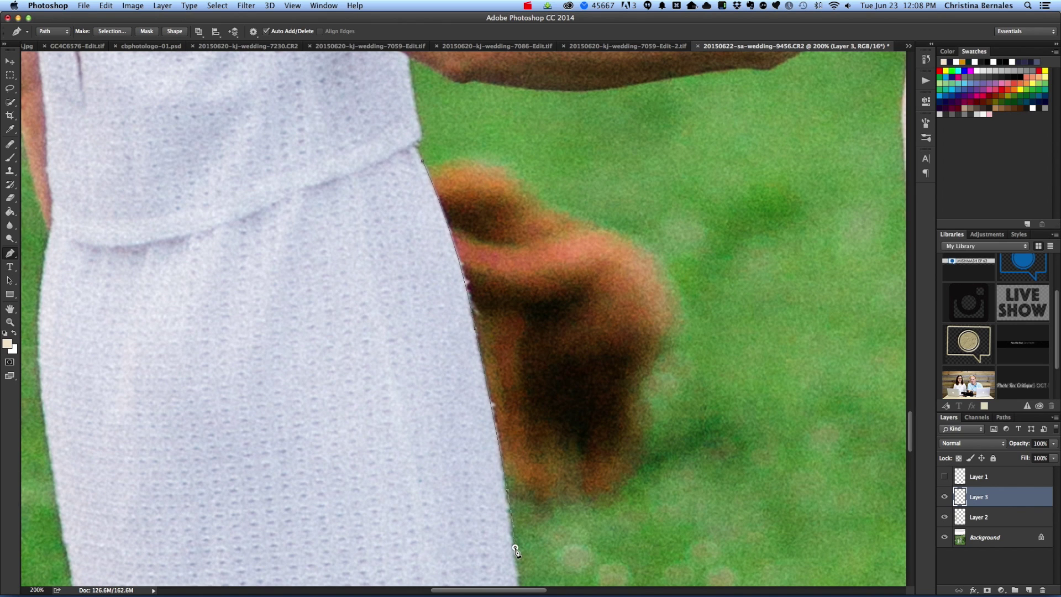
{"action": "left_click", "coordinate": [508, 489], "text": "super"}
Extend the path around the dog through the grass and close it at the start
{"action": "left_click", "coordinate": [550, 559]}
{"action": "left_click", "coordinate": [708, 550]}
{"action": "left_click", "coordinate": [809, 458]}
{"action": "left_click", "coordinate": [790, 345]}
{"action": "left_click", "coordinate": [761, 223]}
{"action": "left_click", "coordinate": [686, 100]}
{"action": "left_click", "coordinate": [555, 104]}
{"action": "left_click", "coordinate": [479, 106]}
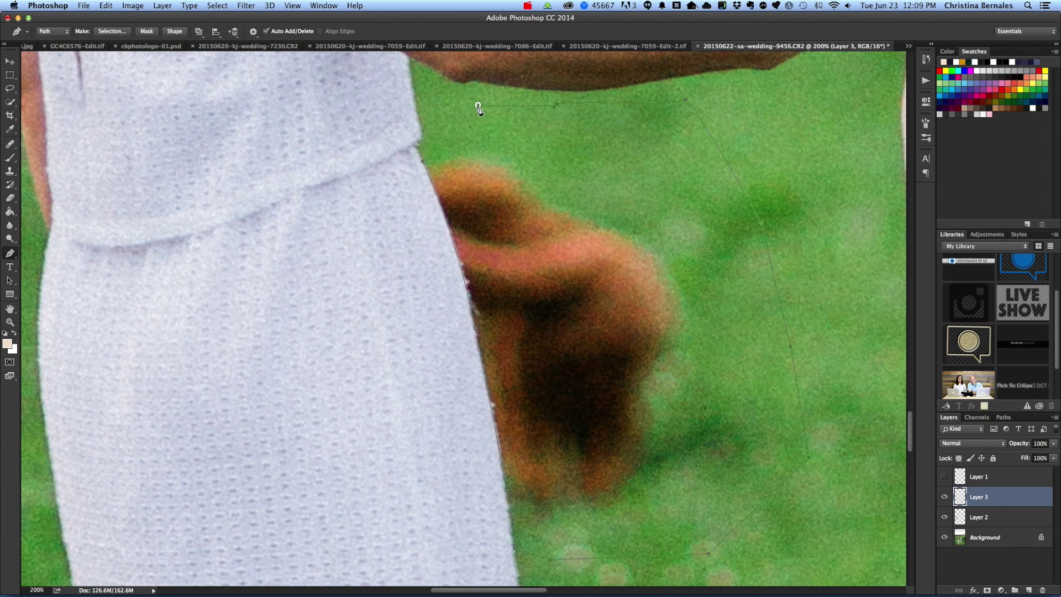
{"action": "left_click", "coordinate": [423, 161]}
Load the dog work path as a selection from the Paths panel, then zoom out
{"action": "left_click", "coordinate": [1007, 418]}
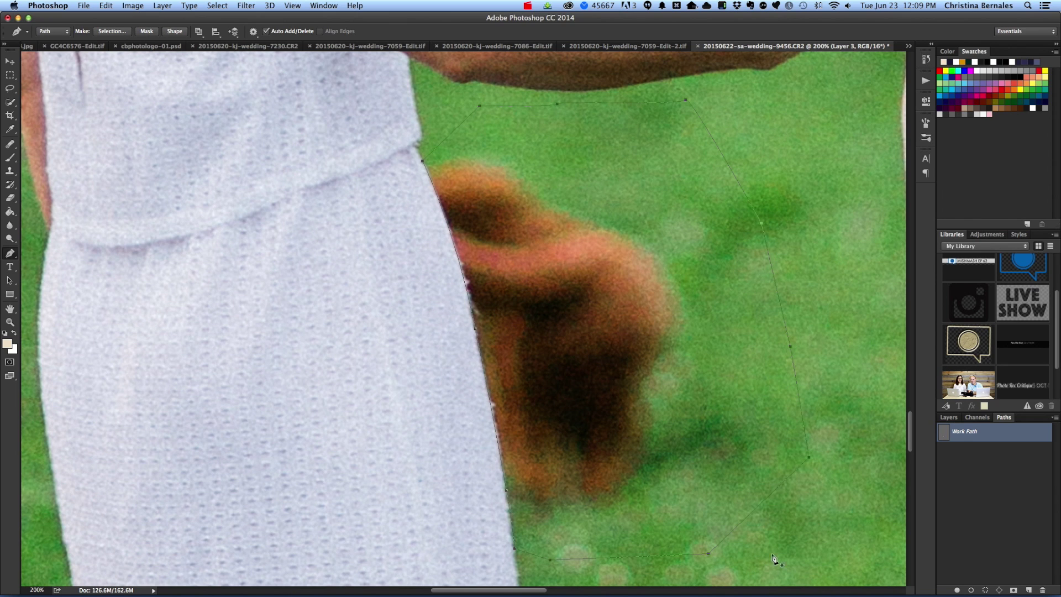
{"action": "left_click", "coordinate": [986, 590]}
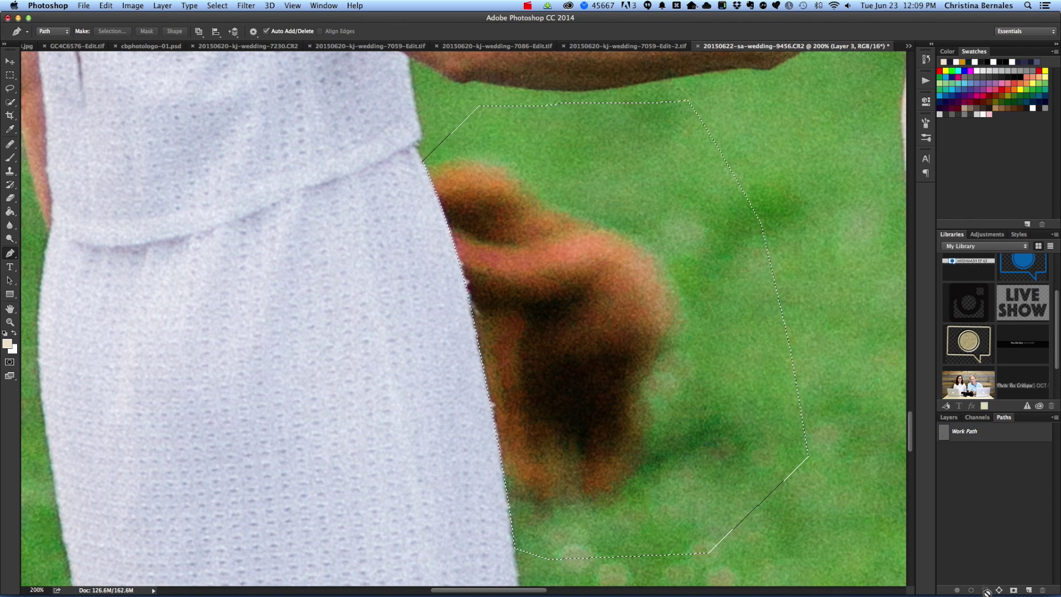
{"action": "left_click", "coordinate": [949, 418]}
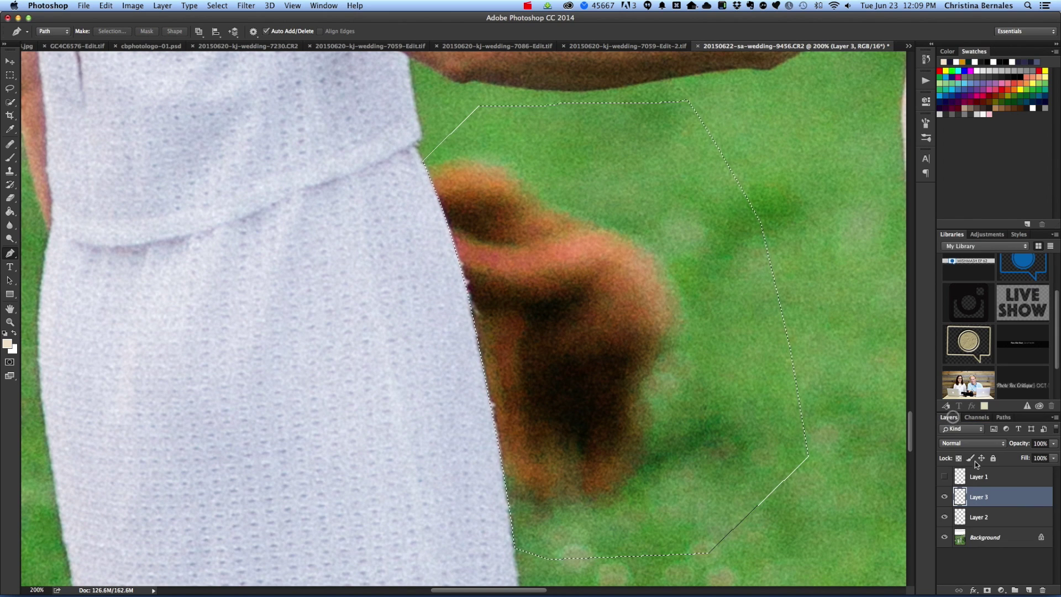
{"action": "key", "text": "super+minus"}
{"action": "key", "text": "super+minus"}
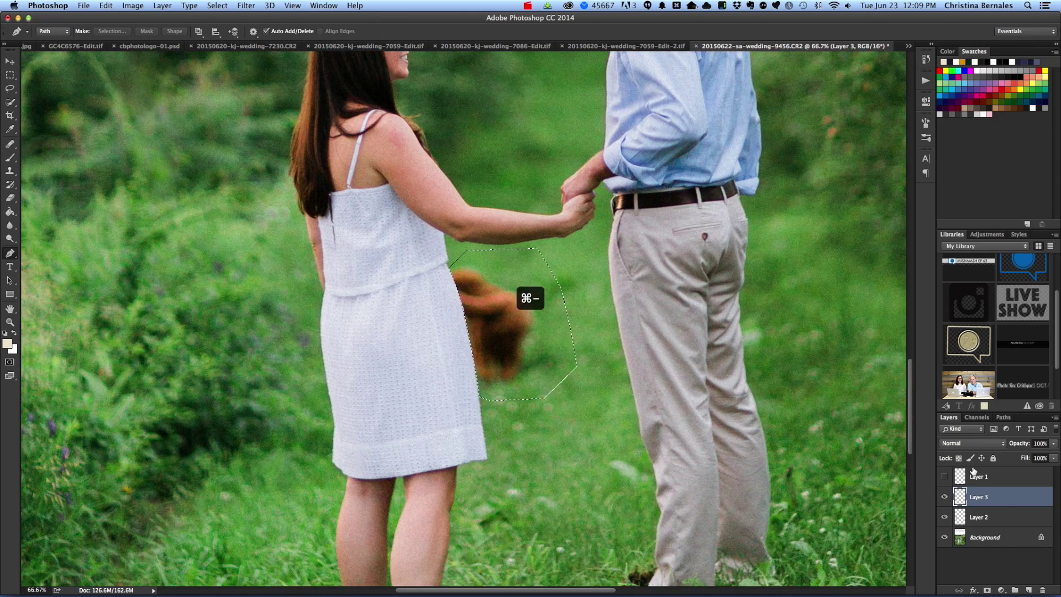
{"action": "key", "text": "super+minus"}
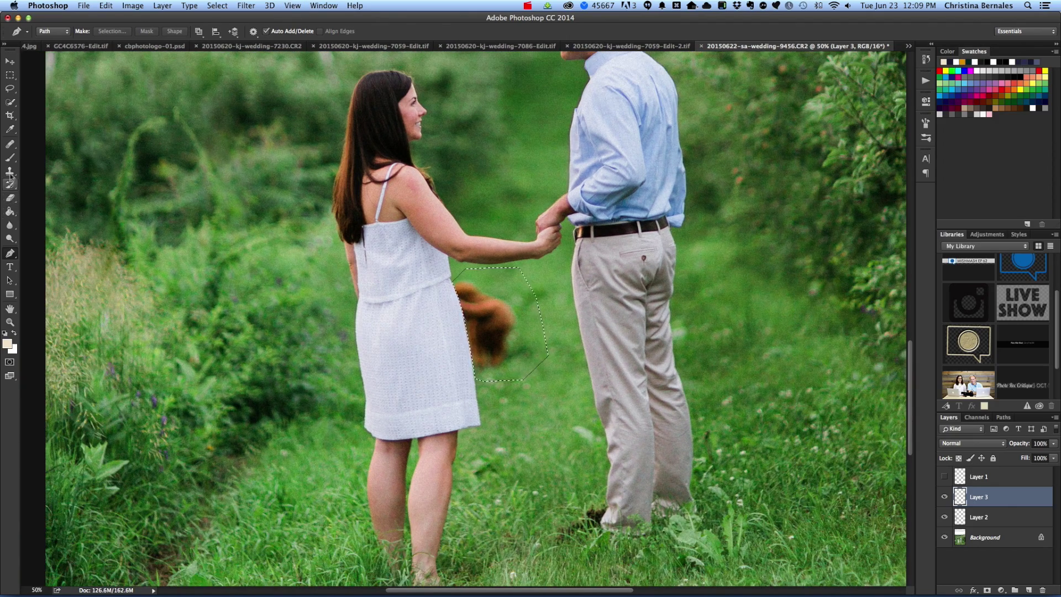
Choose the Clone Stamp tool and raise its opacity to 97%
{"action": "left_click", "coordinate": [10, 171]}
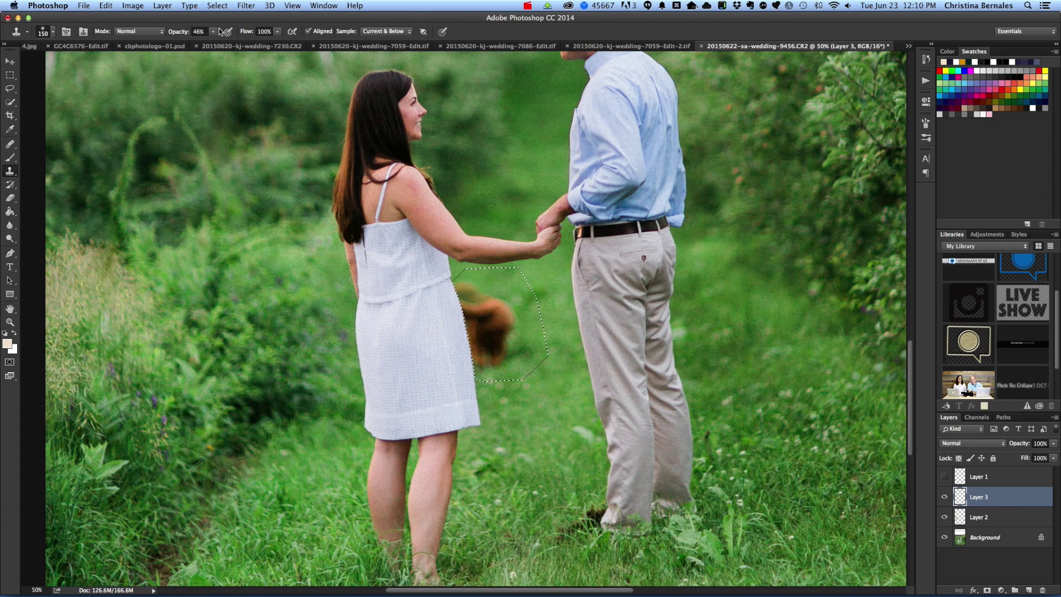
{"action": "left_click_drag", "start_coordinate": [169, 33], "coordinate": [206, 35]}
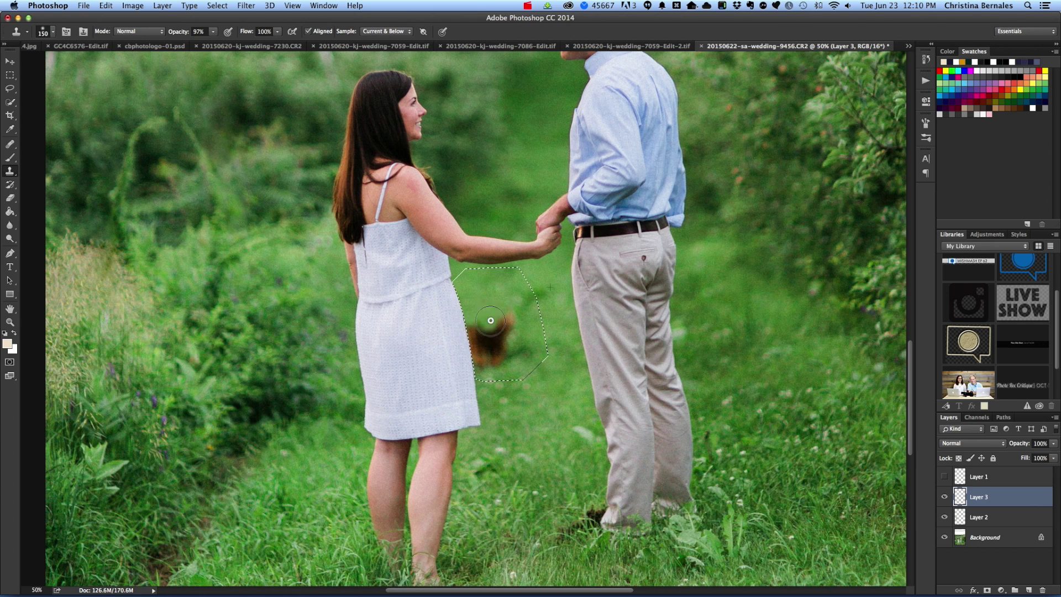
Clone nearby grass over the dog with the Clone Stamp, then undo those first strokes
{"action": "left_click", "coordinate": [557, 325], "text": "alt"}
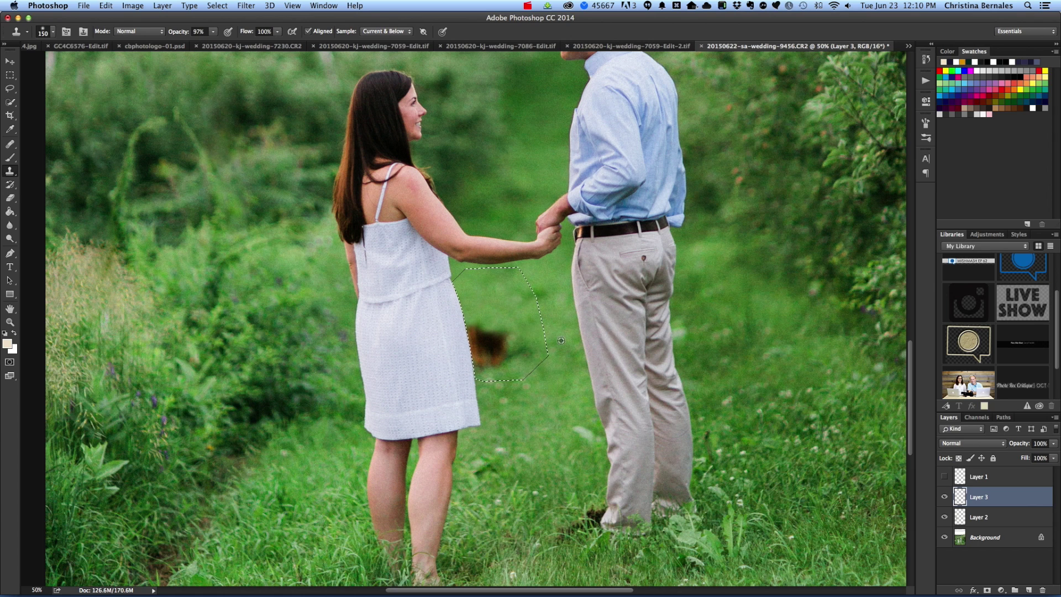
{"action": "left_click_drag", "start_coordinate": [528, 343], "coordinate": [504, 336]}
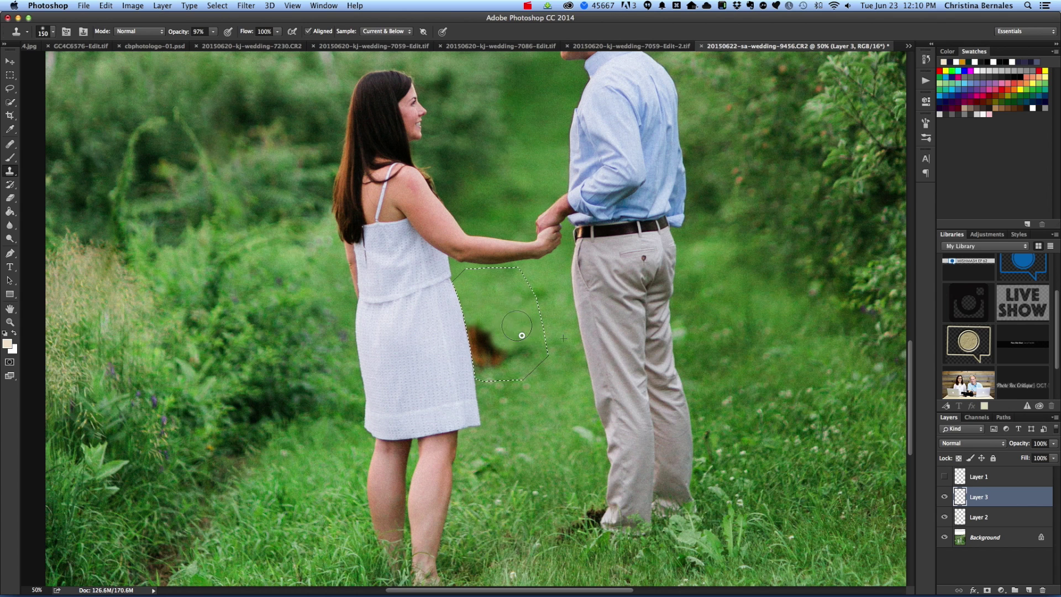
{"action": "left_click_drag", "start_coordinate": [476, 344], "coordinate": [502, 351]}
{"action": "key", "text": "super+z"}
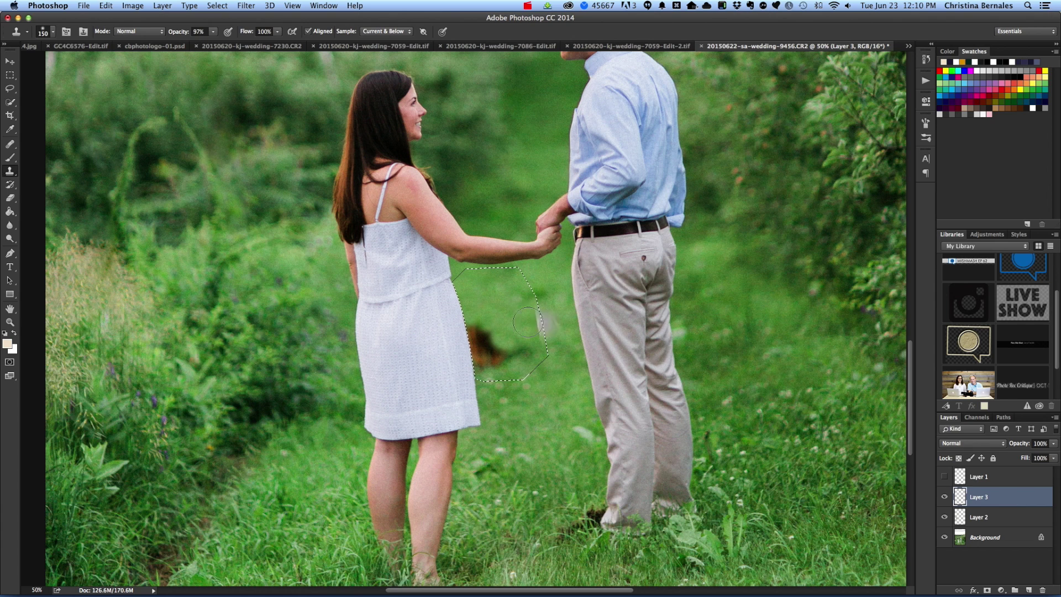
Resample grass and clone it over the dog's right and left sides, undoing a stray streak
{"action": "left_click", "coordinate": [541, 350], "text": "alt"}
{"action": "left_click_drag", "start_coordinate": [494, 360], "coordinate": [525, 353]}
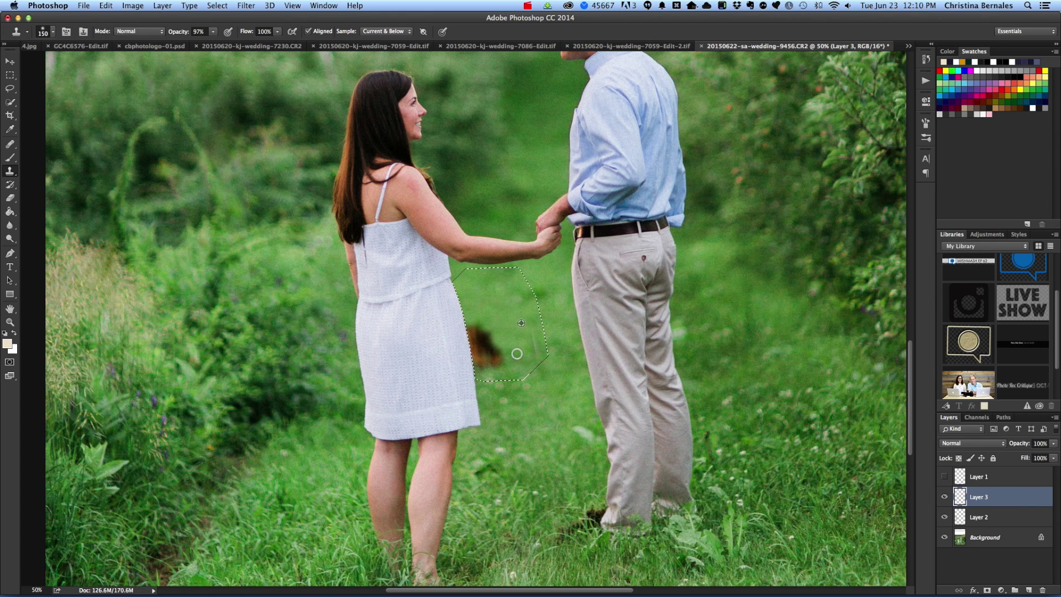
{"action": "left_click", "coordinate": [563, 342], "text": "alt"}
{"action": "left_click_drag", "start_coordinate": [482, 326], "coordinate": [478, 349]}
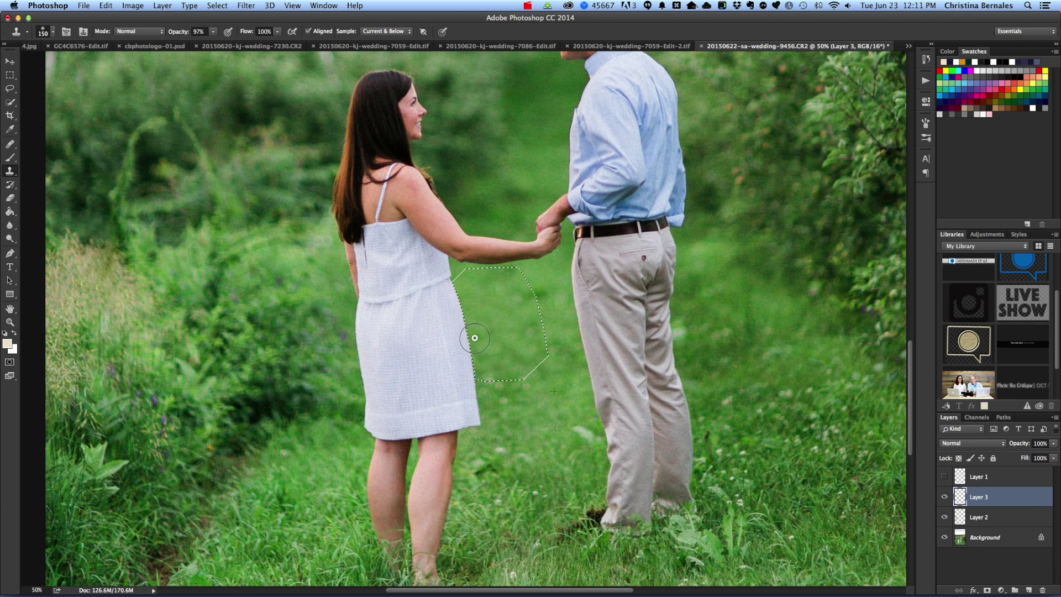
{"action": "left_click", "coordinate": [467, 304], "text": "alt"}
{"action": "left_click_drag", "start_coordinate": [475, 276], "coordinate": [472, 273]}
{"action": "key", "text": "super+z"}
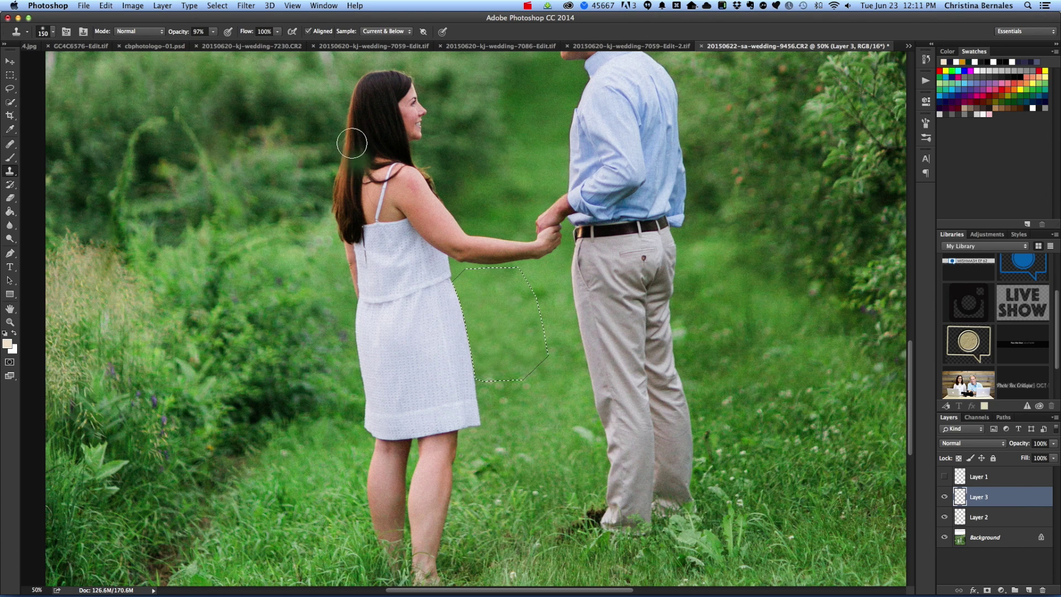
{"action": "left_click", "coordinate": [217, 6]}
{"action": "mouse_move", "coordinate": [262, 150]}
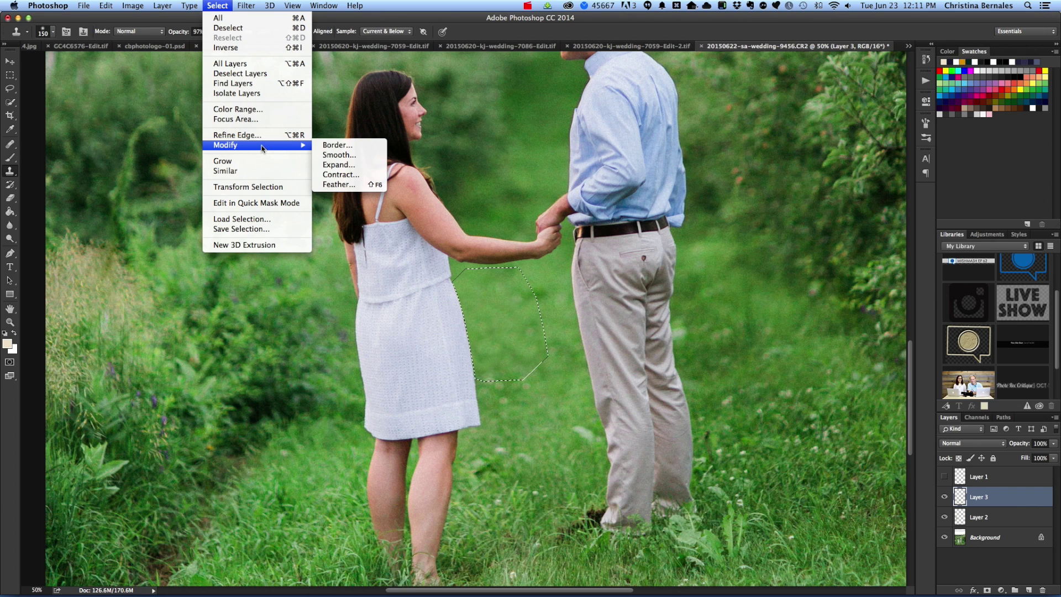
Deselect Layer 3 and clear the marching-ants selection with Select > Deselect
{"action": "left_click", "coordinate": [267, 75]}
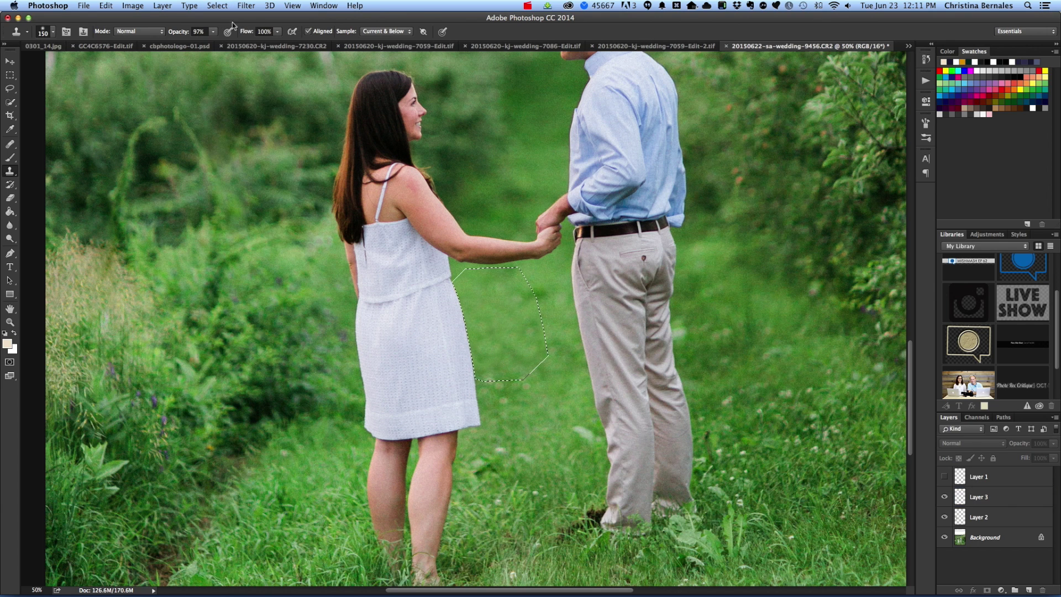
{"action": "left_click", "coordinate": [218, 5]}
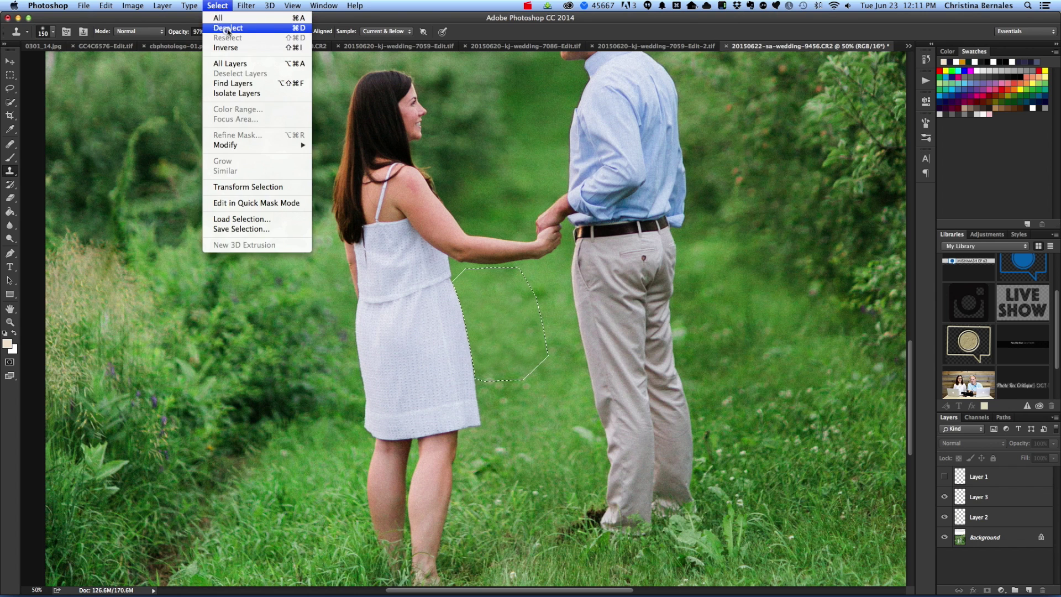
{"action": "left_click", "coordinate": [226, 31]}
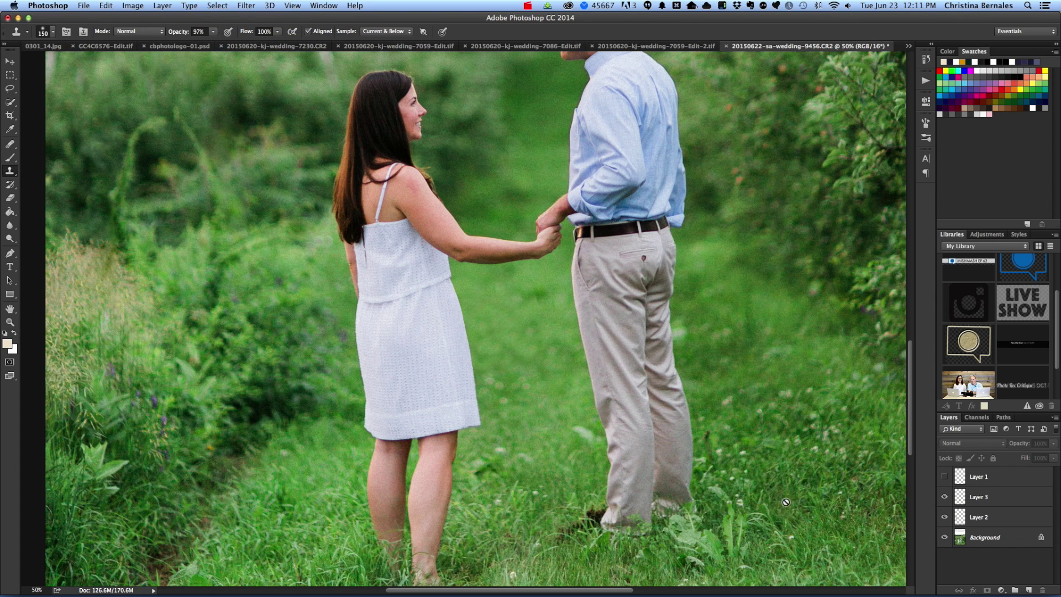
Toggle Layer 3's visibility several times to compare the photo with and without the dog
{"action": "left_click", "coordinate": [945, 497]}
{"action": "left_click", "coordinate": [945, 498]}
{"action": "left_click", "coordinate": [946, 498]}
{"action": "left_click", "coordinate": [946, 498]}
{"action": "left_click", "coordinate": [945, 497]}
{"action": "left_click", "coordinate": [946, 497]}
{"action": "key", "text": "super+minus"}
{"action": "key", "text": "super+minus"}
{"action": "key", "text": "super+minus"}
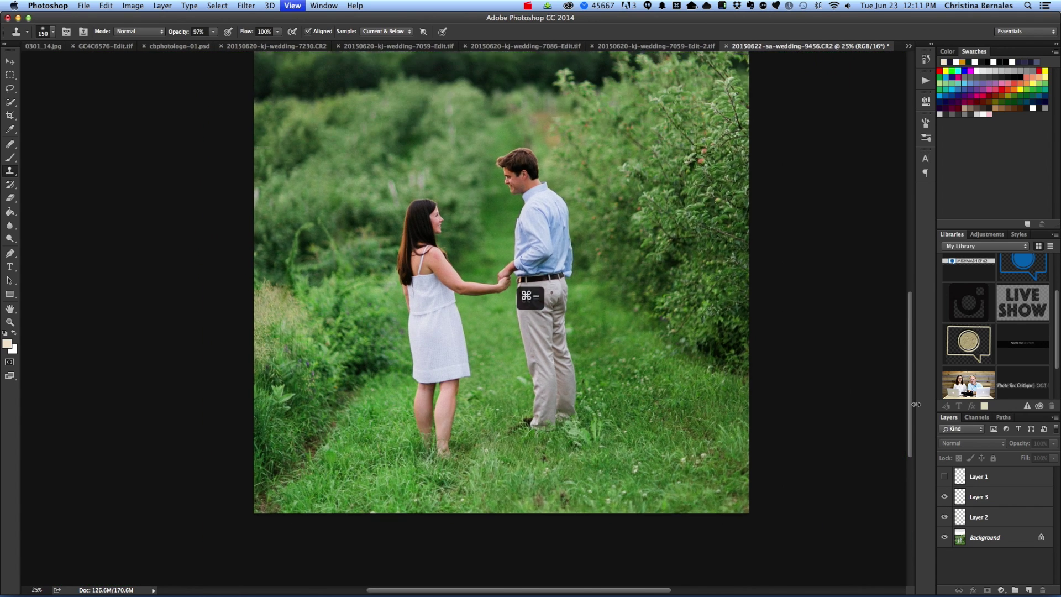